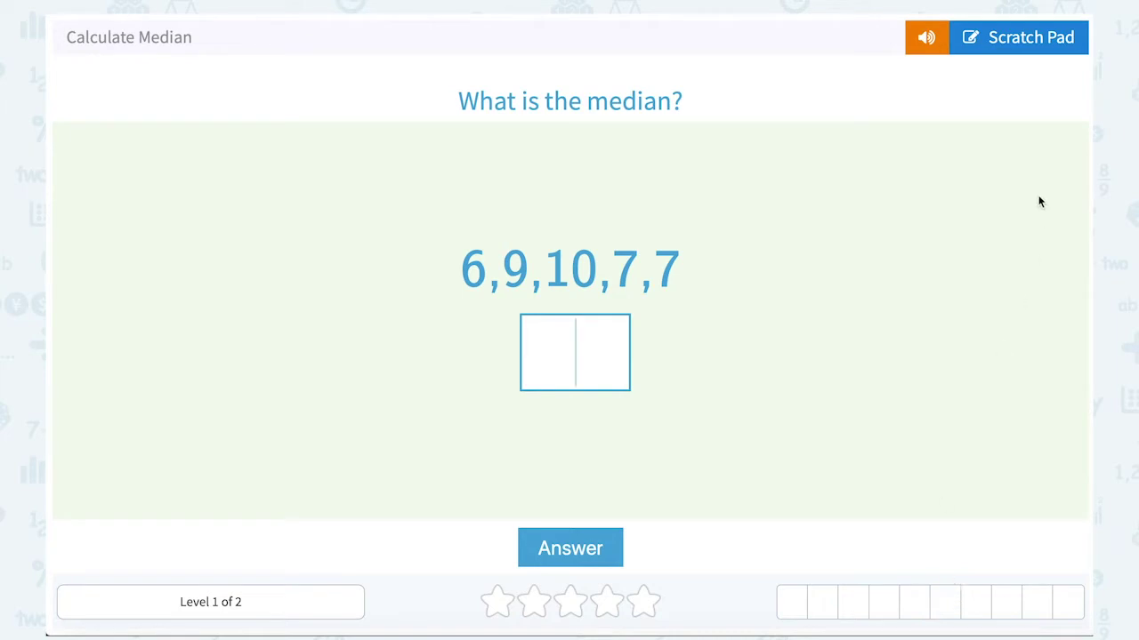
- On the scratch pad, underline 'median' and start the sorted list with 6, crossing off the question's 6
click(1018, 45)
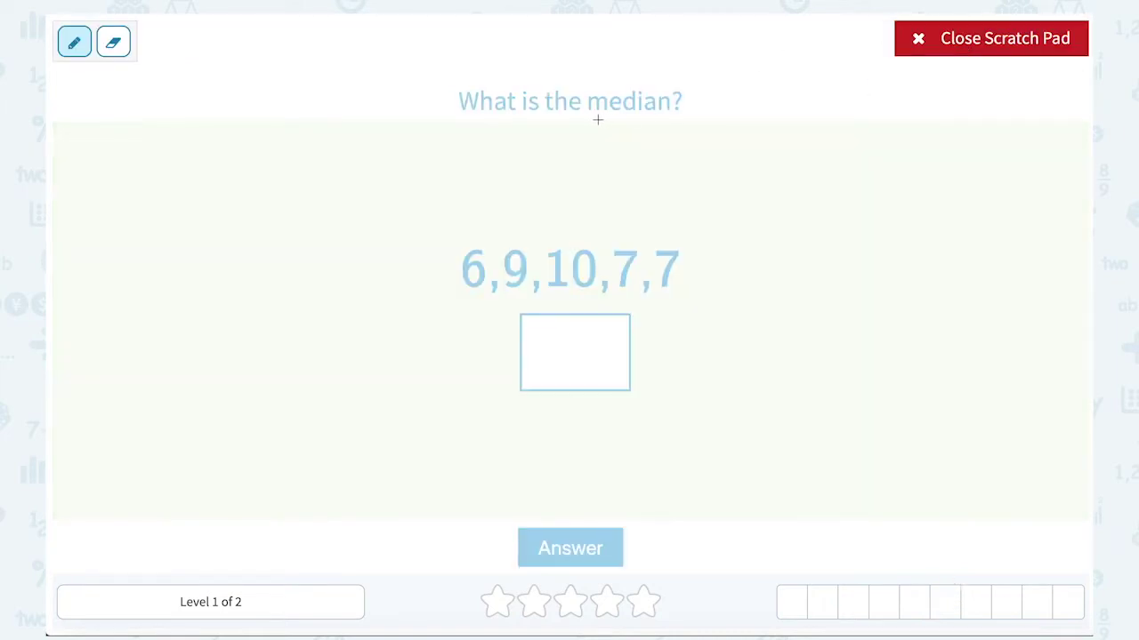
drag(594, 118, 671, 117)
mouse_move(170, 168)
mouse_down()
mouse_move(155, 195)
mouse_move(185, 188)
mouse_move(159, 198)
mouse_up()
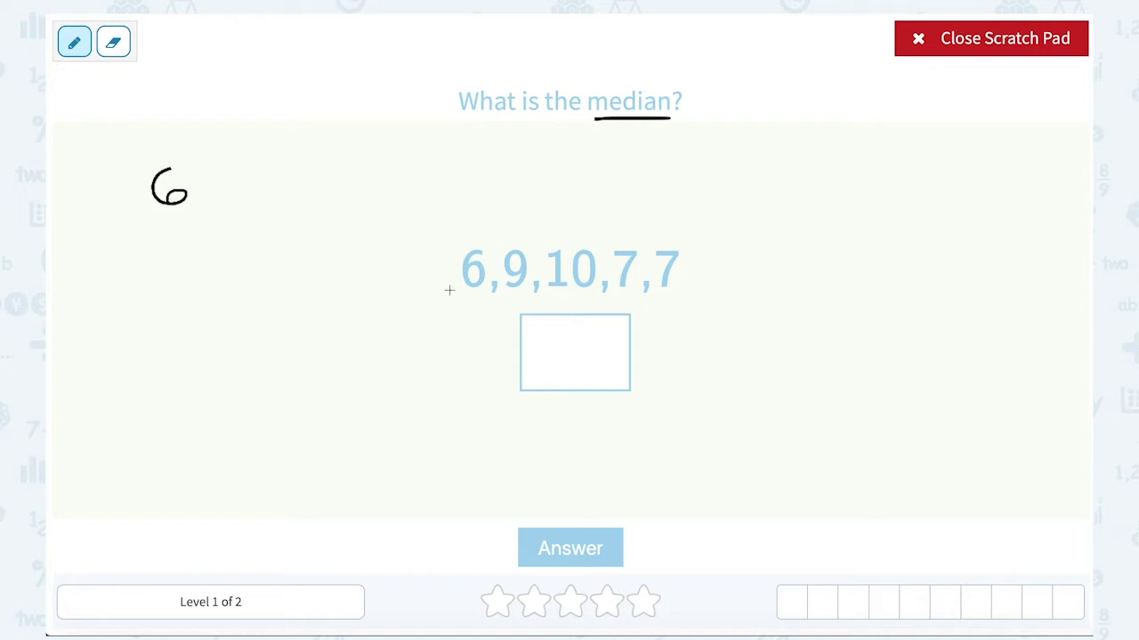
drag(452, 287, 486, 252)
drag(205, 197, 211, 210)
- Continue the sorted list with 7, 7, 9, 10, crossing each off in the question
drag(601, 276, 633, 251)
mouse_move(220, 167)
mouse_down()
mouse_move(234, 206)
mouse_move(235, 185)
mouse_move(251, 185)
mouse_up()
drag(653, 278, 685, 247)
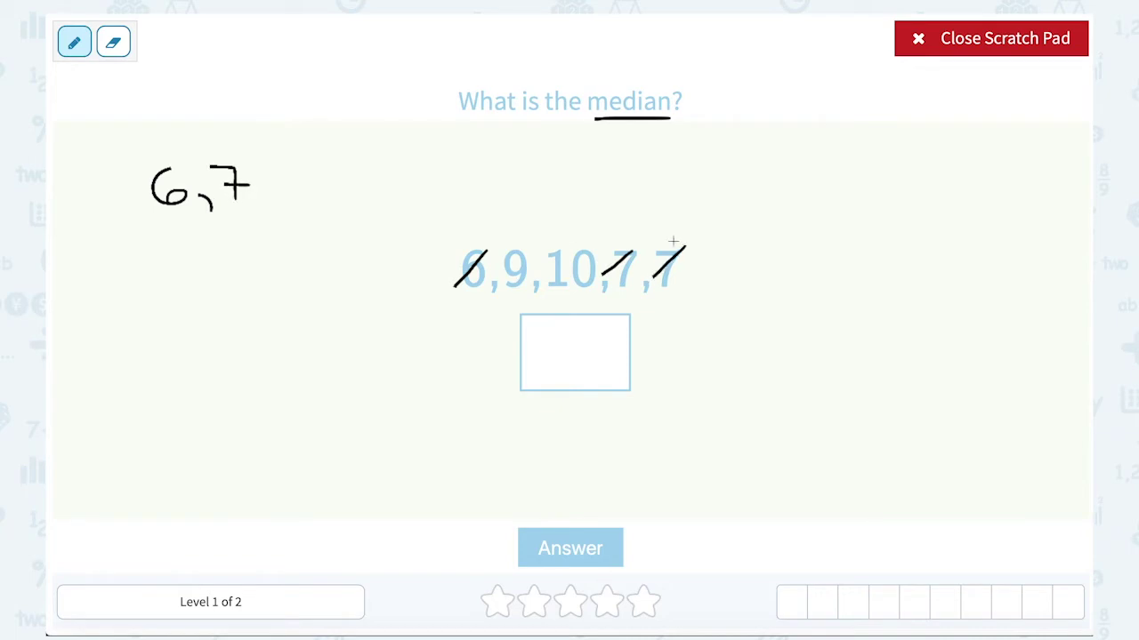
mouse_move(264, 191)
mouse_down()
mouse_move(264, 206)
mouse_move(303, 187)
mouse_move(313, 210)
mouse_up()
drag(503, 287, 528, 254)
mouse_move(340, 177)
mouse_down()
mouse_move(322, 175)
mouse_move(353, 181)
mouse_move(352, 204)
mouse_up()
drag(544, 291, 588, 250)
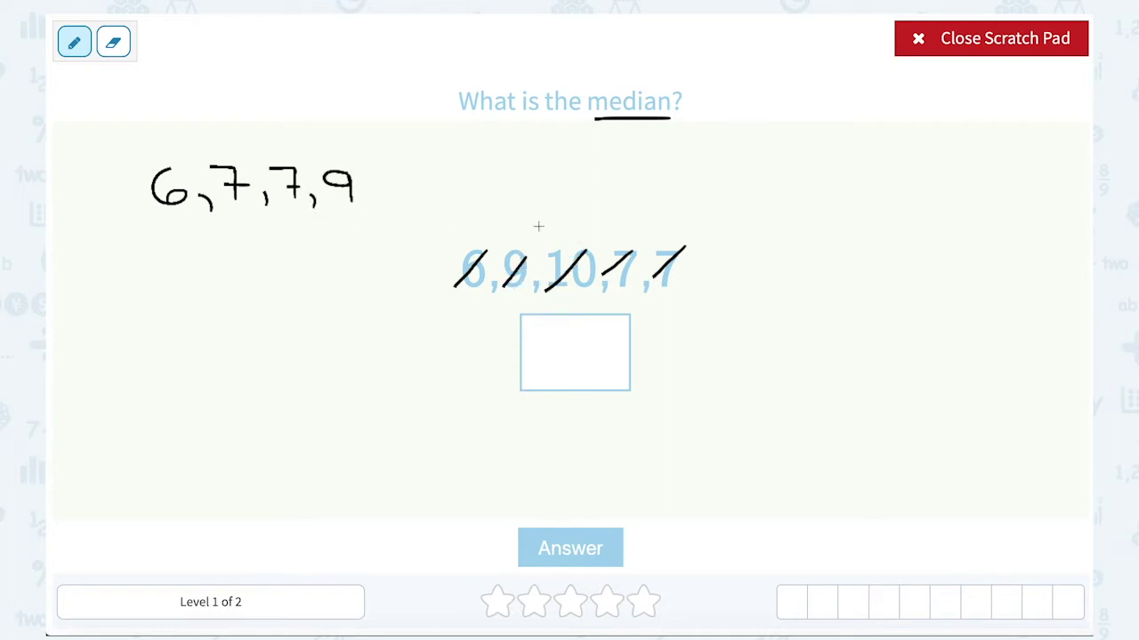
drag(364, 194, 366, 214)
mouse_move(382, 173)
mouse_down()
mouse_move(383, 208)
mouse_move(410, 170)
mouse_move(392, 178)
mouse_up()
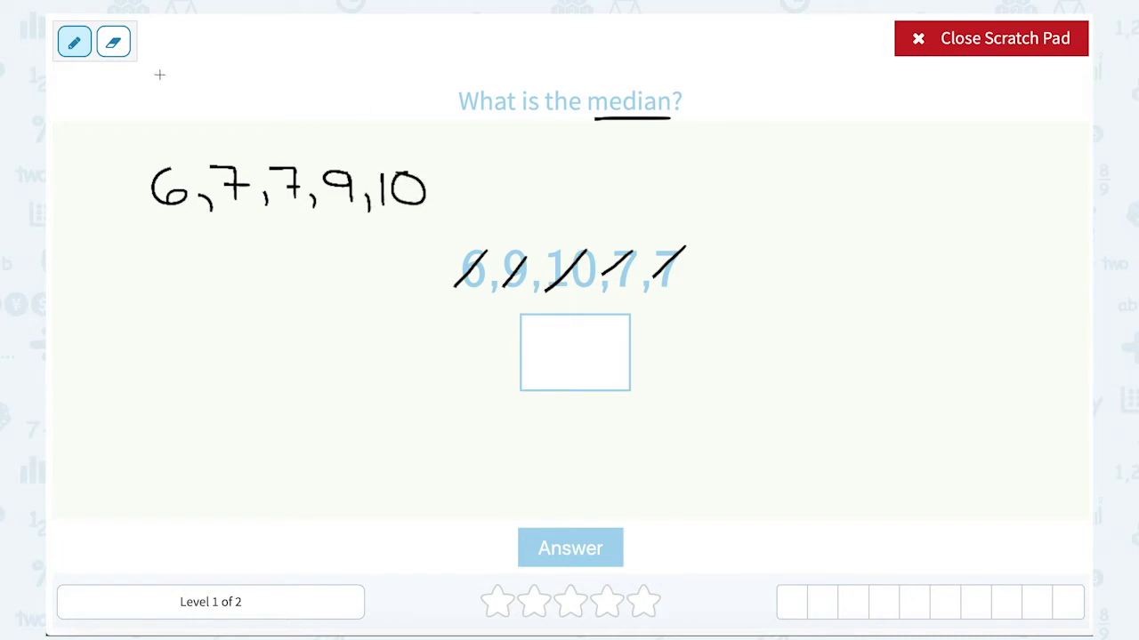
- Label the list L→G, strike off 6, 10, the first 7 and 9 to leave median 7, then close the pad
mouse_move(151, 82)
mouse_down()
mouse_move(152, 113)
mouse_move(183, 114)
mouse_move(196, 99)
mouse_move(237, 97)
mouse_move(229, 111)
mouse_move(272, 112)
mouse_move(272, 97)
mouse_move(293, 108)
mouse_up()
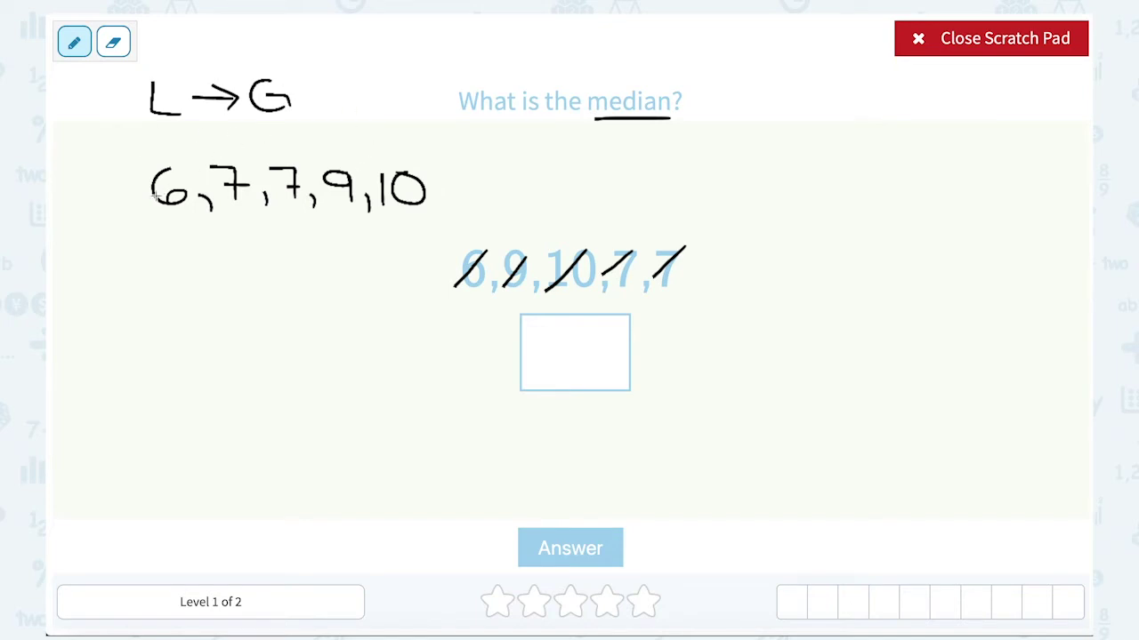
drag(141, 205, 204, 166)
drag(367, 210, 434, 171)
drag(194, 198, 252, 169)
mouse_move(311, 203)
mouse_down()
mouse_move(351, 178)
mouse_move(257, 182)
mouse_move(285, 203)
mouse_move(318, 179)
mouse_move(296, 153)
mouse_up()
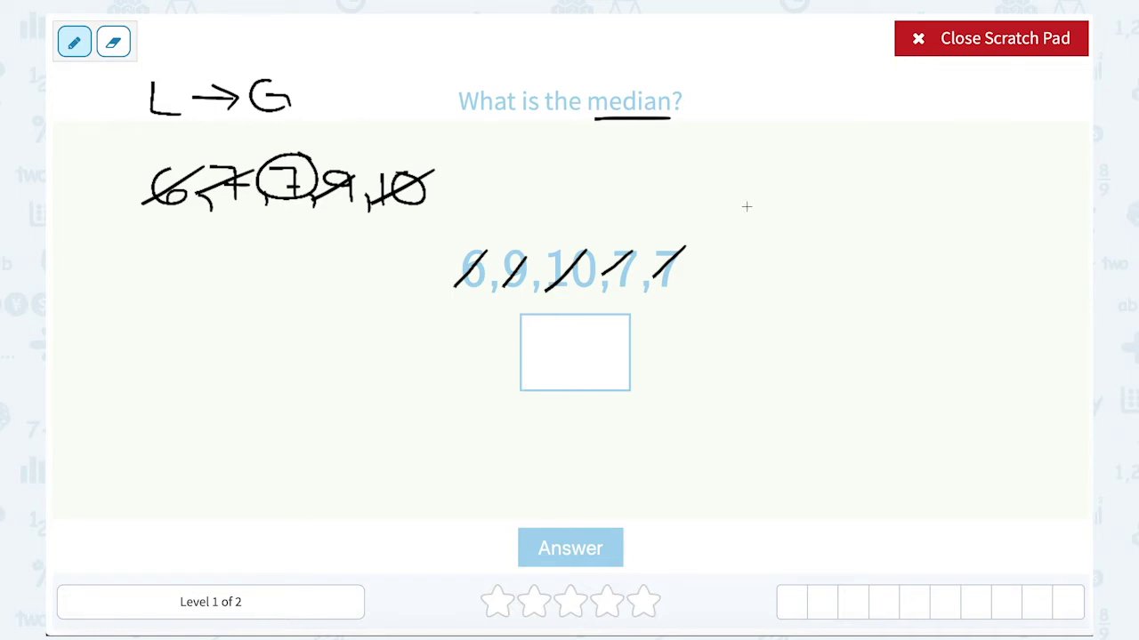
click(973, 45)
- Submit 7 as the median, then bring up the scratch pad over 9,2,7,9,7
click(579, 336)
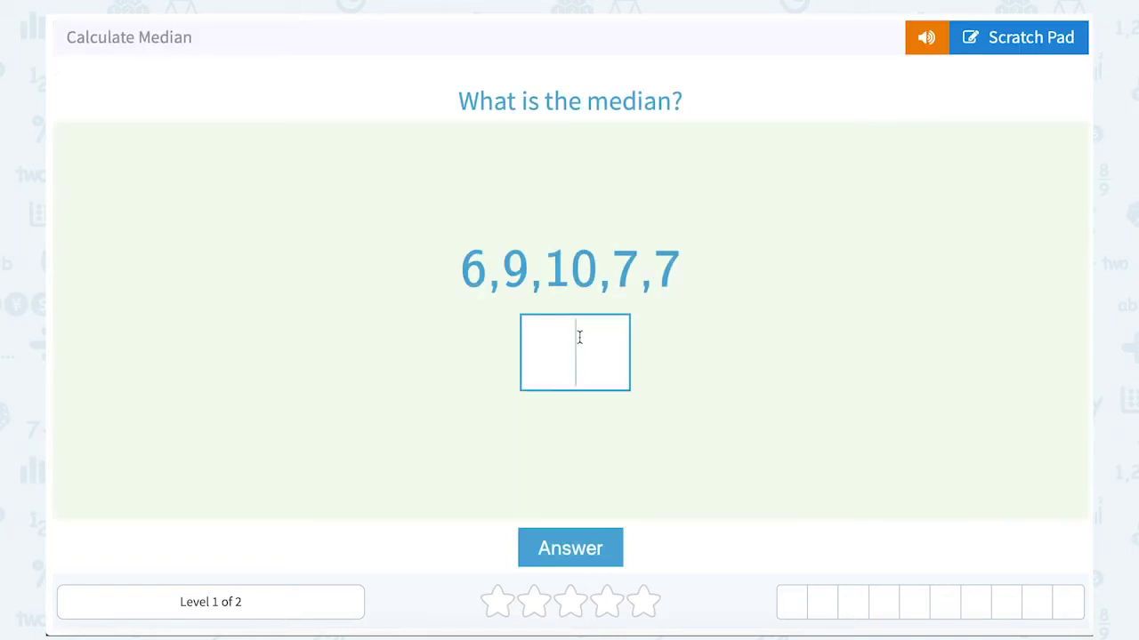
text(7)
key(Return)
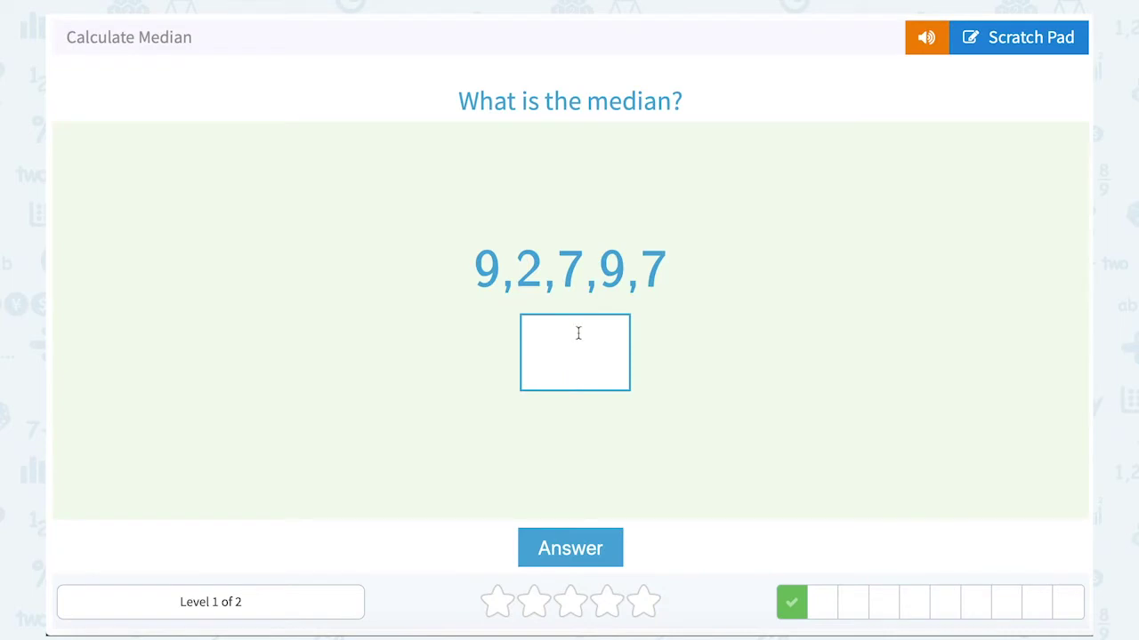
click(1027, 45)
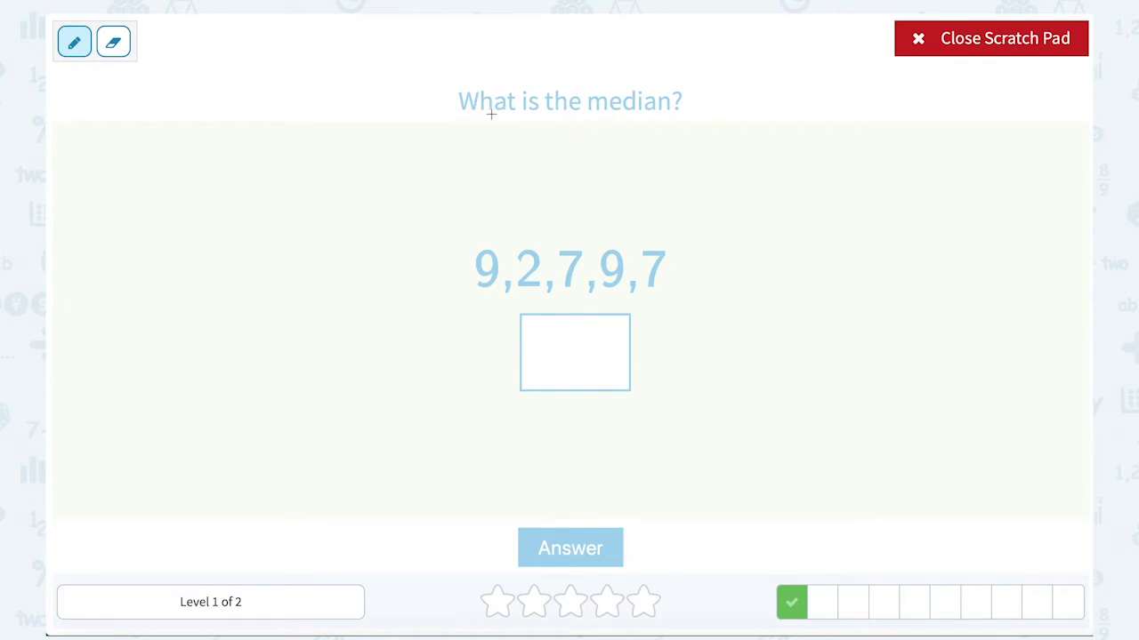
- Underline 'median' and write the L→G least-to-greatest label
drag(598, 118, 687, 120)
mouse_move(147, 130)
mouse_down()
mouse_move(148, 151)
mouse_move(187, 160)
mouse_up()
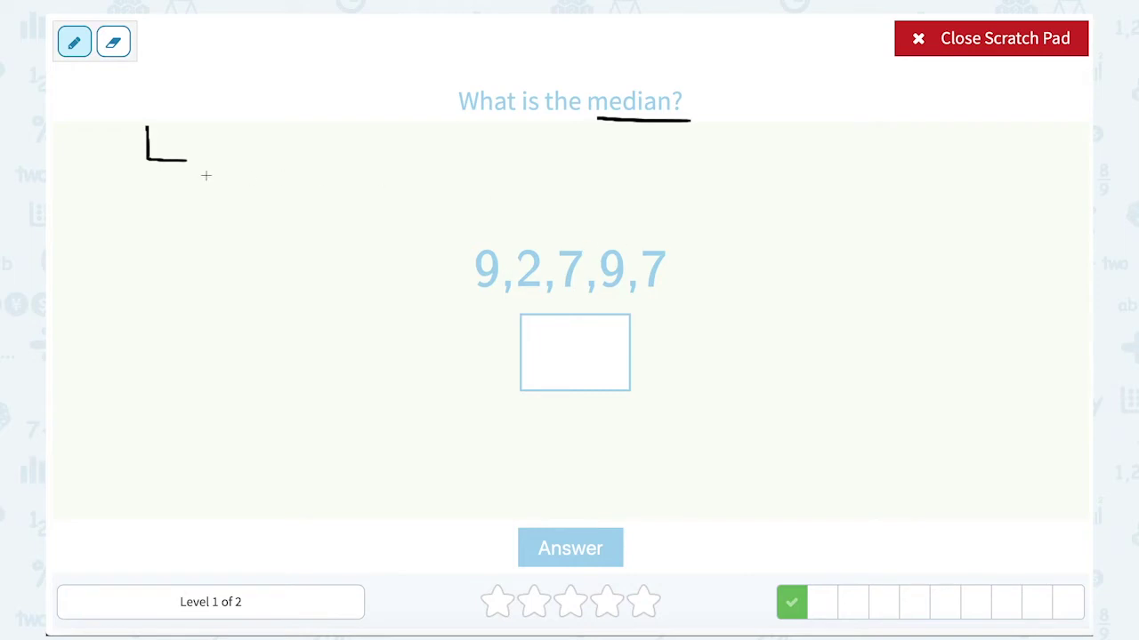
mouse_move(194, 148)
mouse_down()
mouse_move(246, 145)
mouse_move(225, 158)
mouse_up()
drag(279, 126, 291, 153)
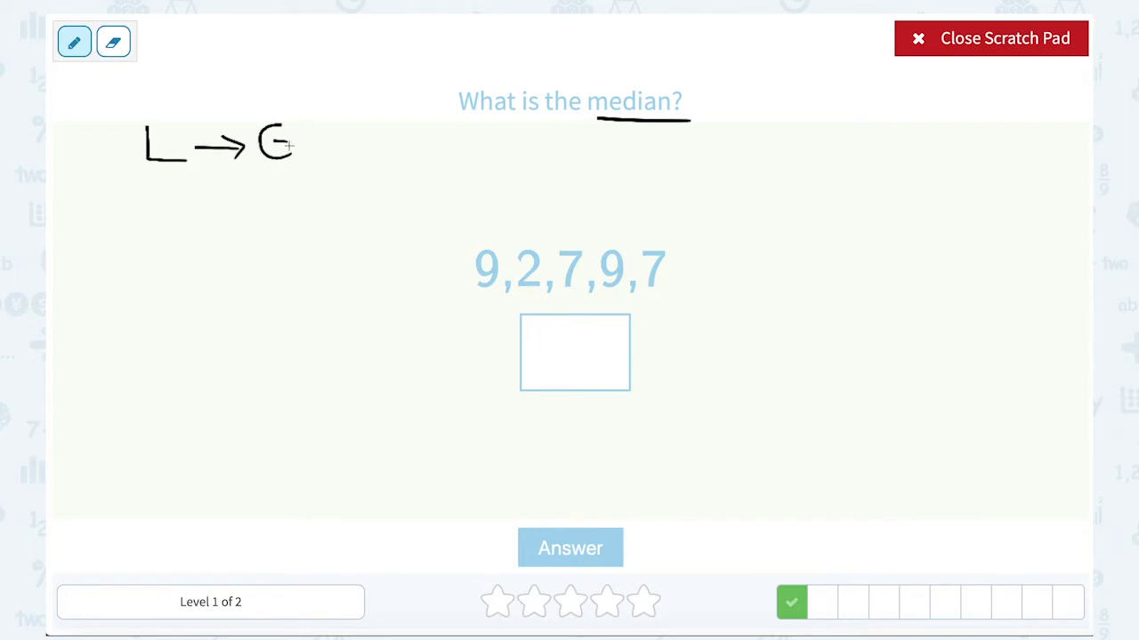
- Write the sorted list 2,7,7,9,9, crossing off each number in the question
drag(512, 293, 537, 238)
mouse_move(88, 204)
mouse_down()
mouse_move(89, 228)
mouse_move(131, 240)
mouse_up()
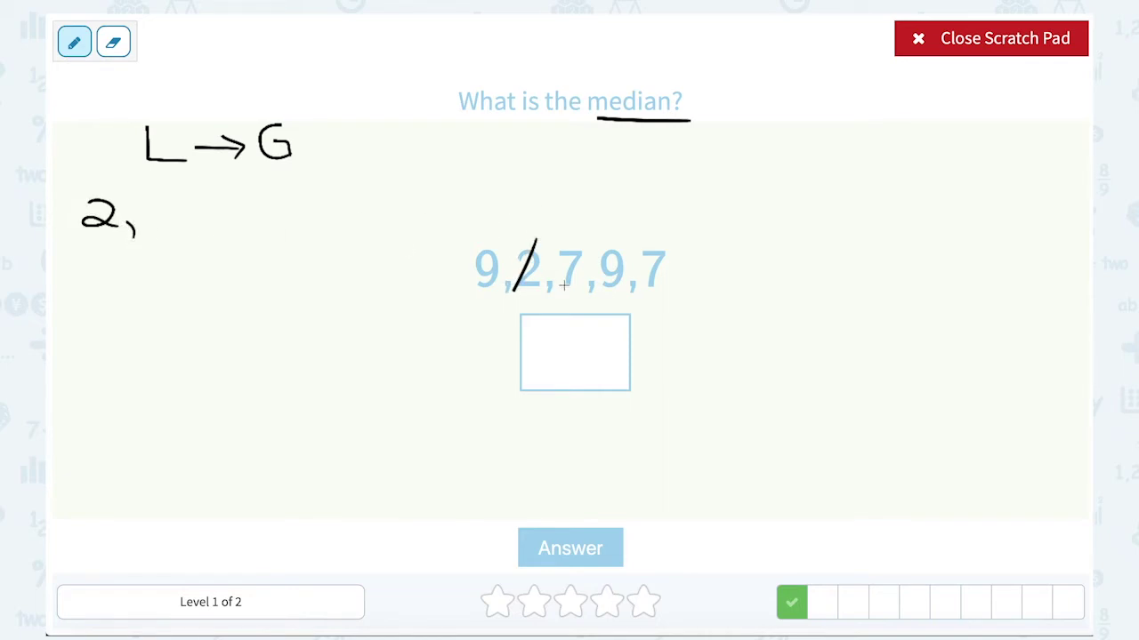
drag(554, 288, 580, 244)
mouse_move(146, 196)
mouse_down()
mouse_move(168, 228)
mouse_move(180, 213)
mouse_move(198, 233)
mouse_up()
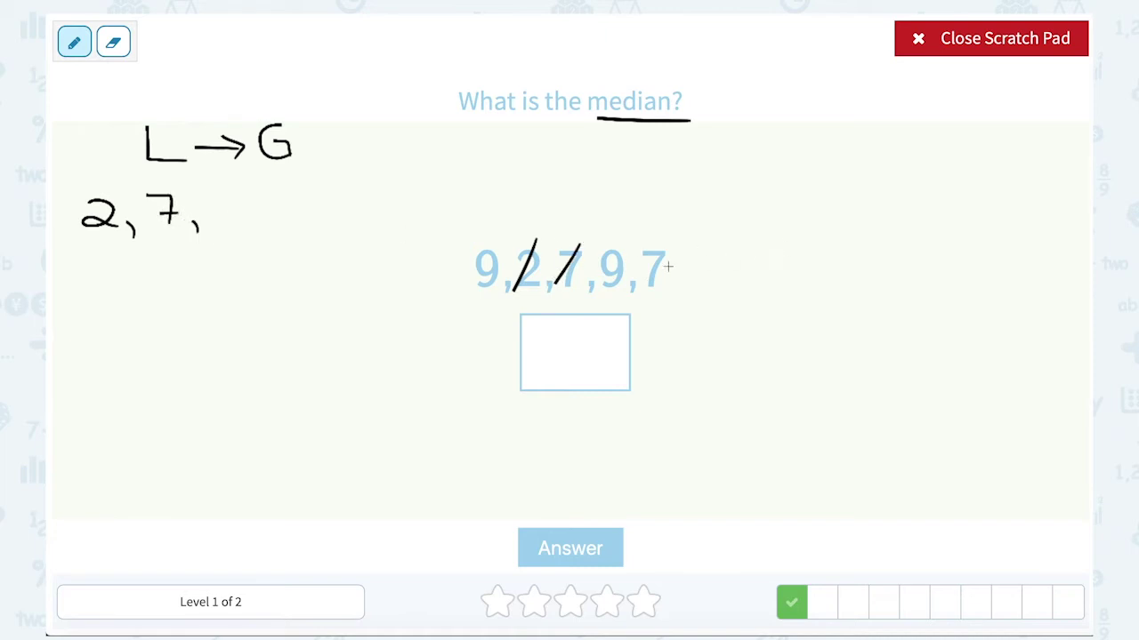
drag(633, 274, 670, 252)
mouse_move(203, 201)
mouse_down()
mouse_move(227, 213)
mouse_move(223, 234)
mouse_up()
mouse_move(212, 214)
mouse_down()
mouse_move(243, 214)
mouse_move(255, 233)
mouse_move(274, 219)
mouse_move(288, 230)
mouse_up()
drag(466, 278, 502, 257)
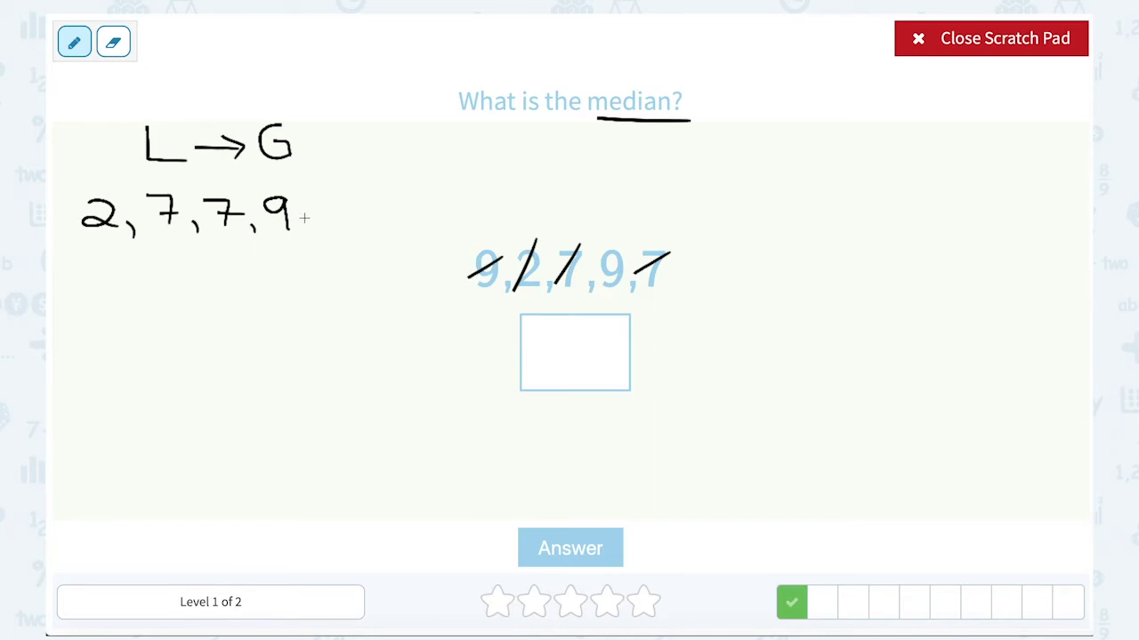
drag(307, 221, 312, 233)
mouse_move(343, 195)
mouse_down()
mouse_move(327, 194)
mouse_move(345, 197)
mouse_move(349, 224)
mouse_up()
drag(599, 279, 623, 257)
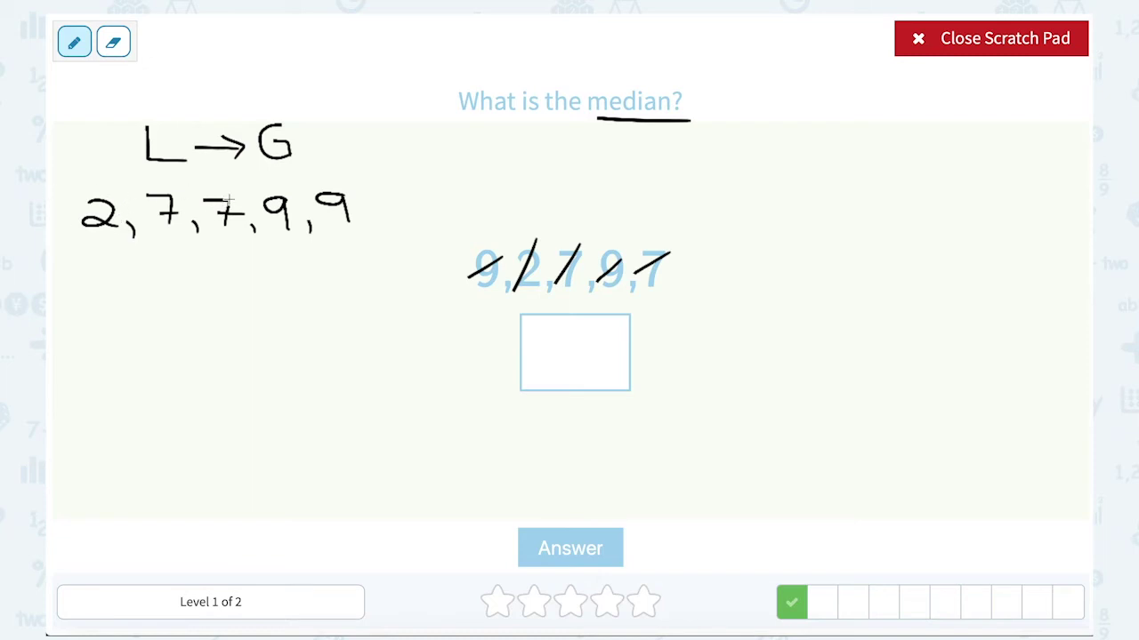
- Strike off 2, the first 7 and both 9s to isolate the median 7, then close the pad
drag(81, 230, 136, 196)
drag(321, 227, 356, 181)
drag(147, 228, 192, 190)
mouse_move(250, 235)
mouse_down()
mouse_move(290, 195)
mouse_move(191, 222)
mouse_move(240, 194)
mouse_move(247, 213)
mouse_up()
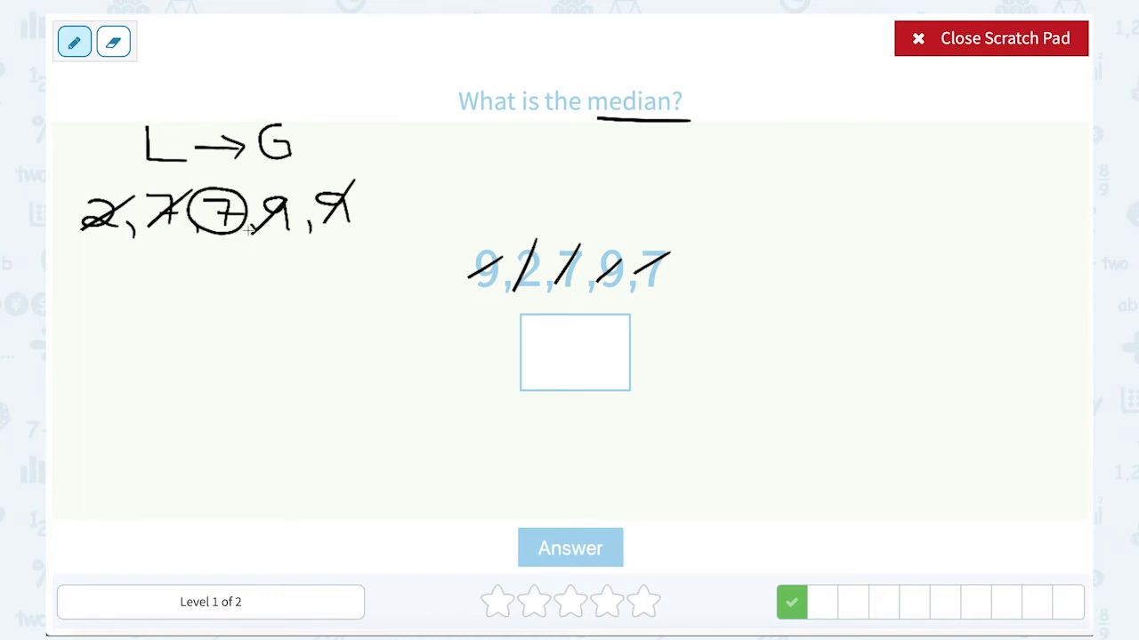
click(1004, 45)
- Submit 7 as the answer and open the scratch pad over 3,6,9,3,8
click(591, 349)
text(7)
key(Return)
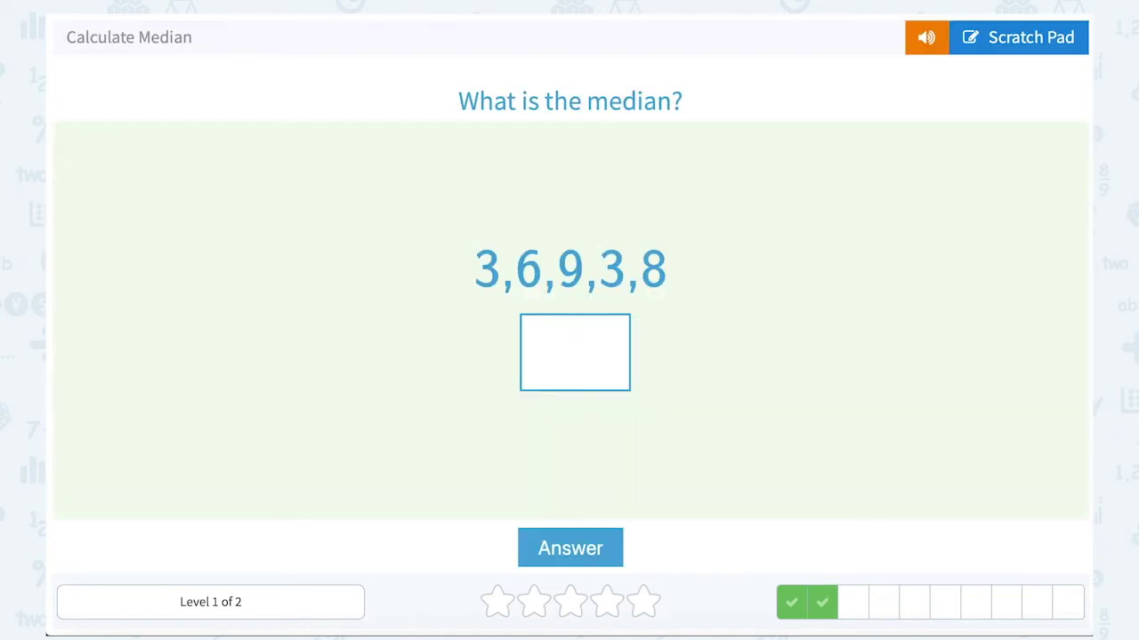
click(1042, 50)
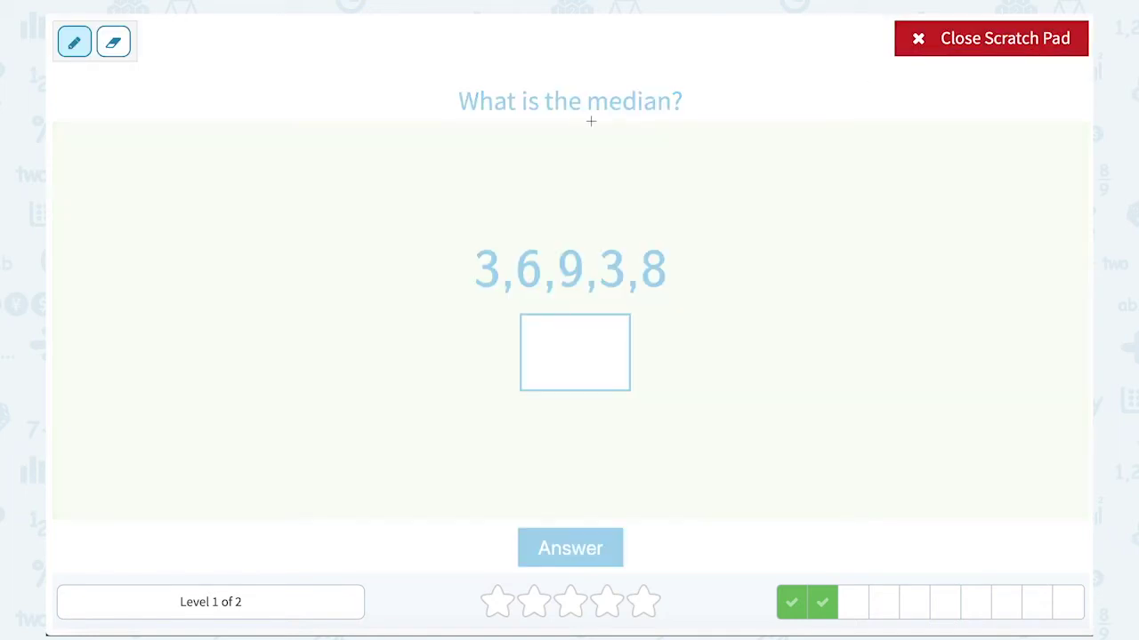
- Underline 'median', write L→G, cross off both 3s and start the sorted list with 3,3
drag(590, 121, 676, 125)
mouse_move(123, 138)
mouse_down()
mouse_move(123, 171)
mouse_move(205, 153)
mouse_move(194, 165)
mouse_up()
mouse_move(243, 133)
mouse_down()
mouse_move(230, 168)
mouse_move(249, 163)
mouse_up()
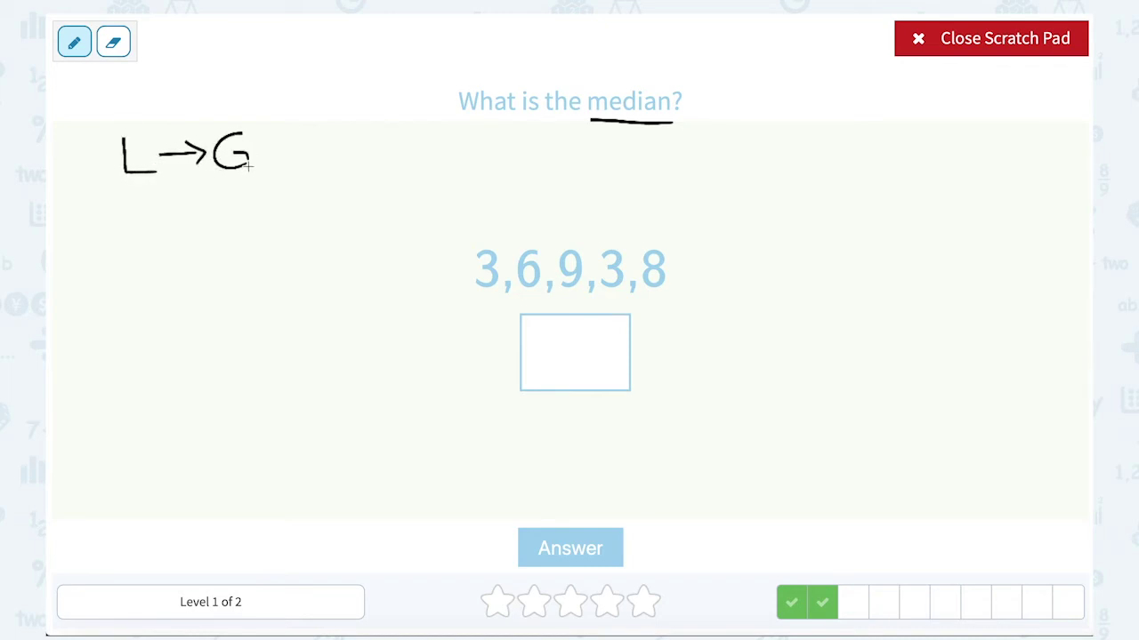
drag(480, 280, 516, 252)
drag(597, 281, 624, 258)
mouse_move(96, 227)
mouse_down()
mouse_move(116, 225)
mouse_move(98, 259)
mouse_move(138, 260)
mouse_move(151, 232)
mouse_move(152, 257)
mouse_move(186, 258)
mouse_up()
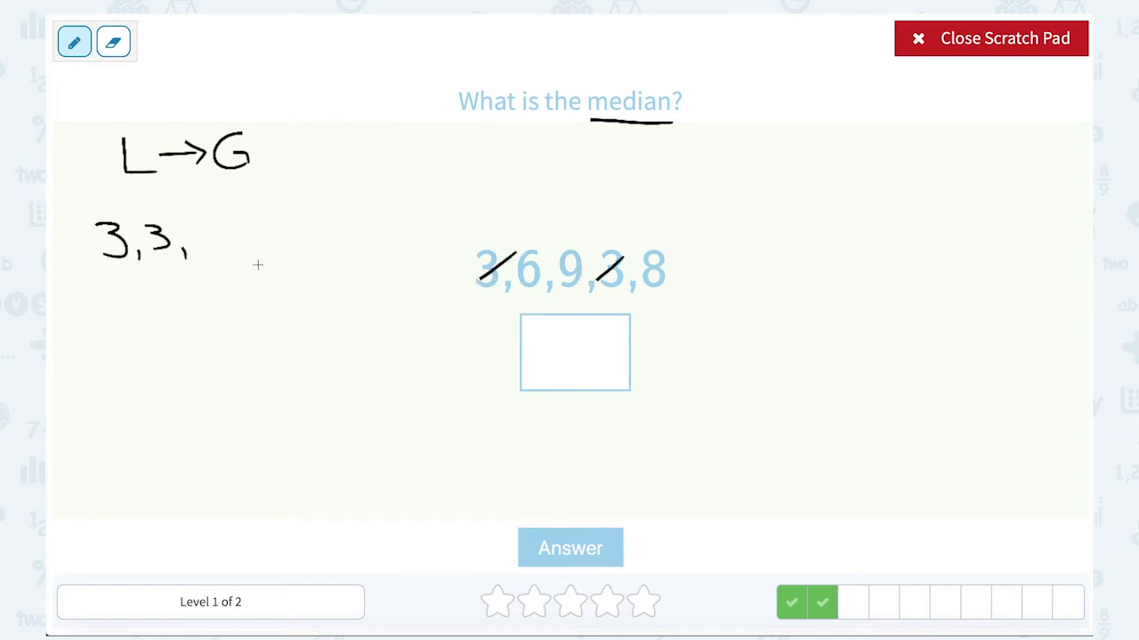
- Extend the sorted list with 6, 8, 9, crossing each off in the question
drag(525, 283, 540, 253)
mouse_move(215, 223)
mouse_down()
mouse_move(231, 249)
mouse_move(210, 240)
mouse_up()
drag(242, 242, 249, 258)
drag(640, 288, 663, 254)
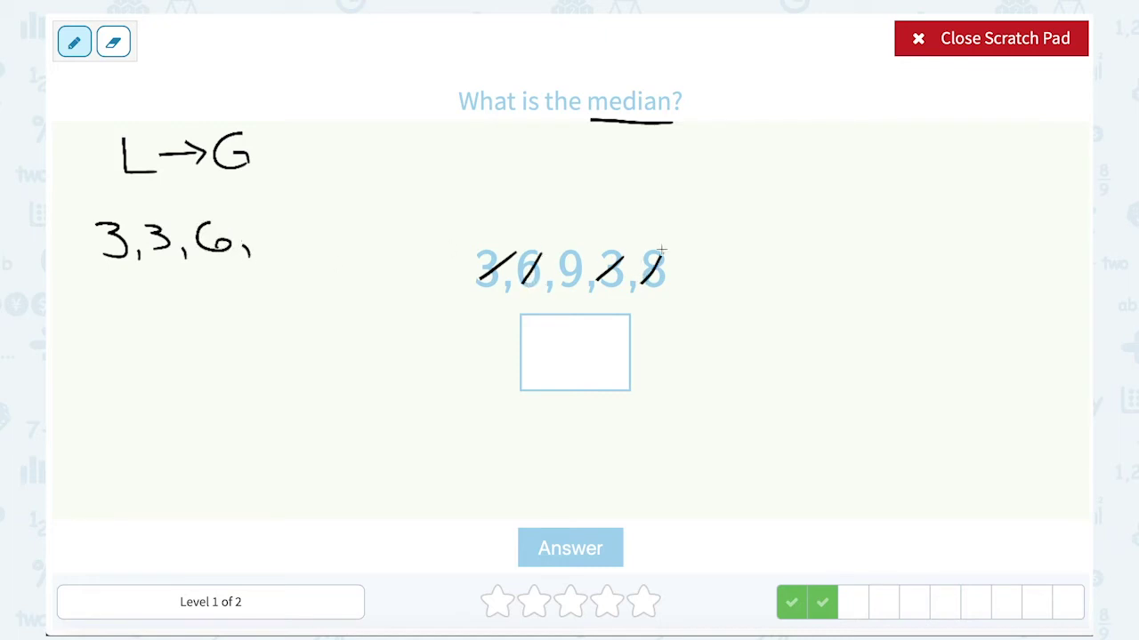
mouse_move(262, 229)
mouse_down()
mouse_move(263, 254)
mouse_move(260, 226)
mouse_move(286, 258)
mouse_up()
mouse_move(322, 222)
mouse_down()
mouse_move(312, 219)
mouse_move(326, 254)
mouse_up()
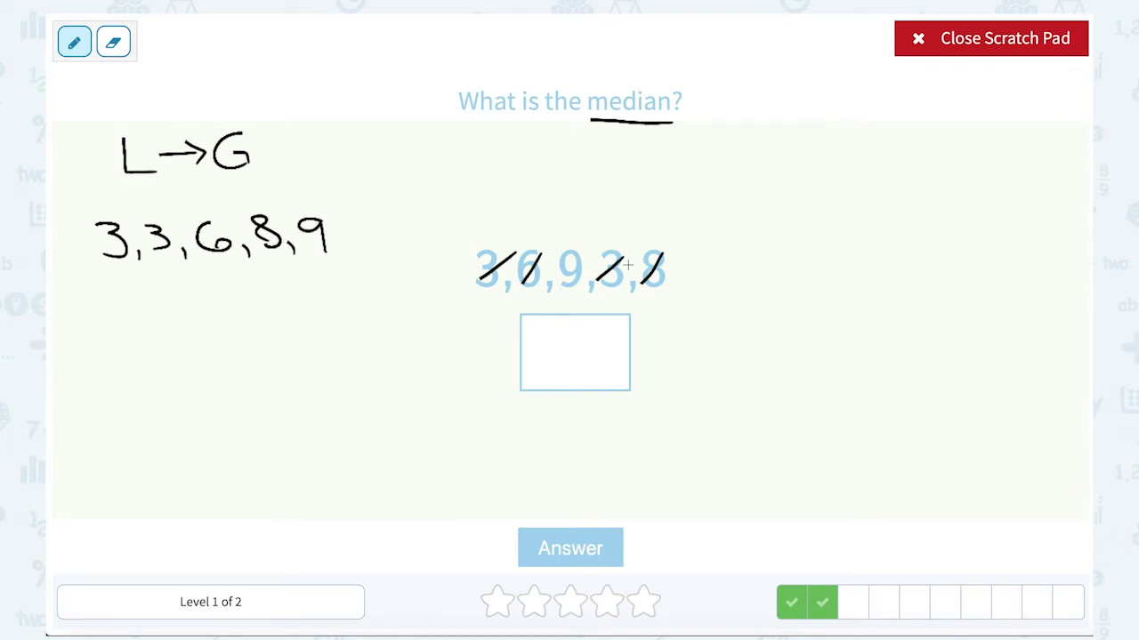
drag(562, 282, 588, 240)
- Strike off both 3s, 8 and 9 to leave median 6, close the pad and submit 6
drag(85, 258, 145, 209)
drag(293, 258, 327, 208)
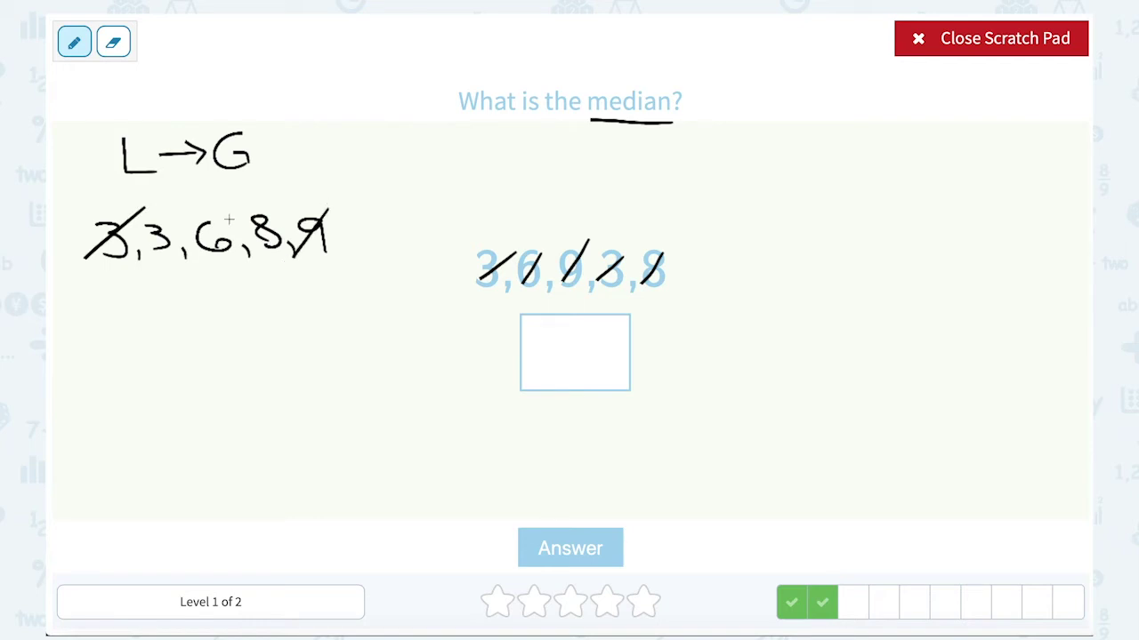
drag(137, 258, 187, 210)
mouse_move(243, 257)
mouse_down()
mouse_move(283, 209)
mouse_move(179, 233)
mouse_move(222, 264)
mouse_move(242, 218)
mouse_move(224, 213)
mouse_up()
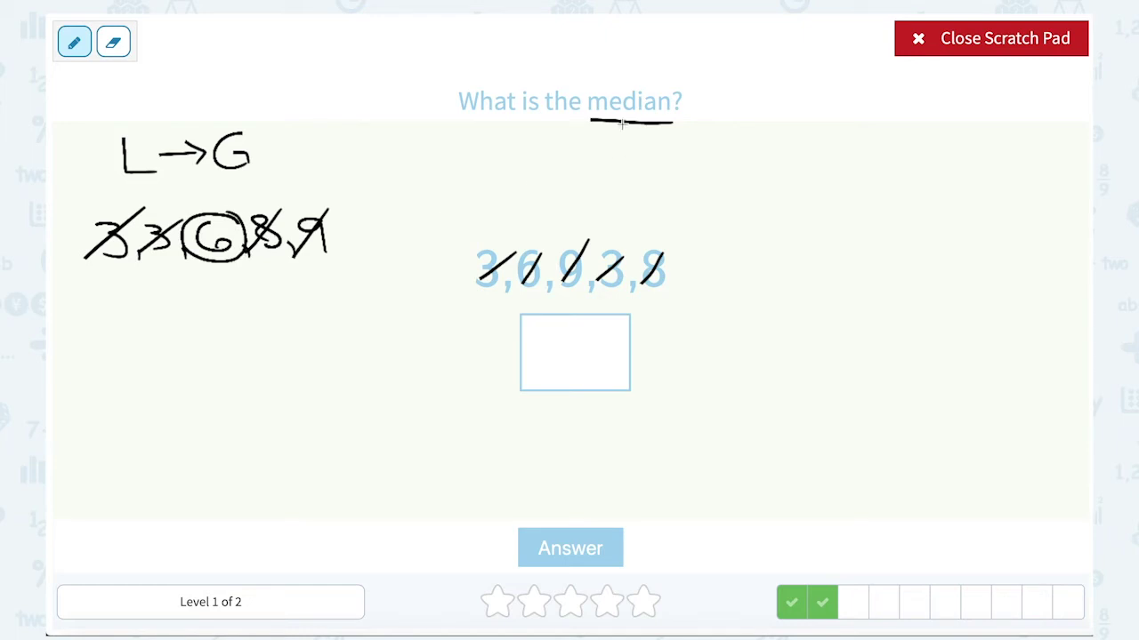
click(966, 41)
text(6)
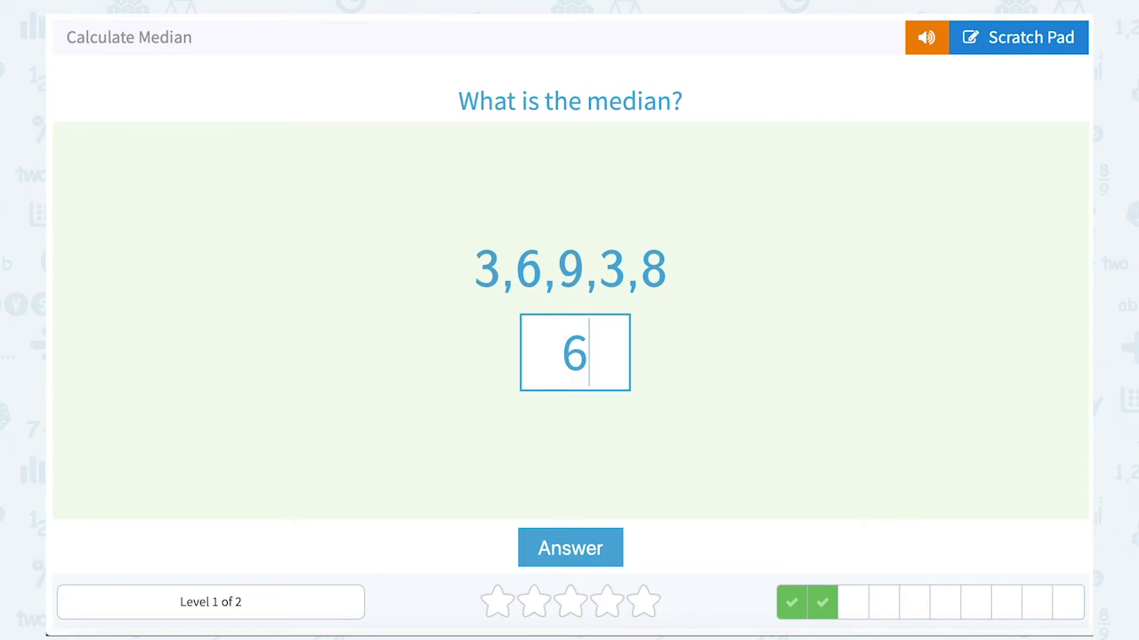
key(Return)
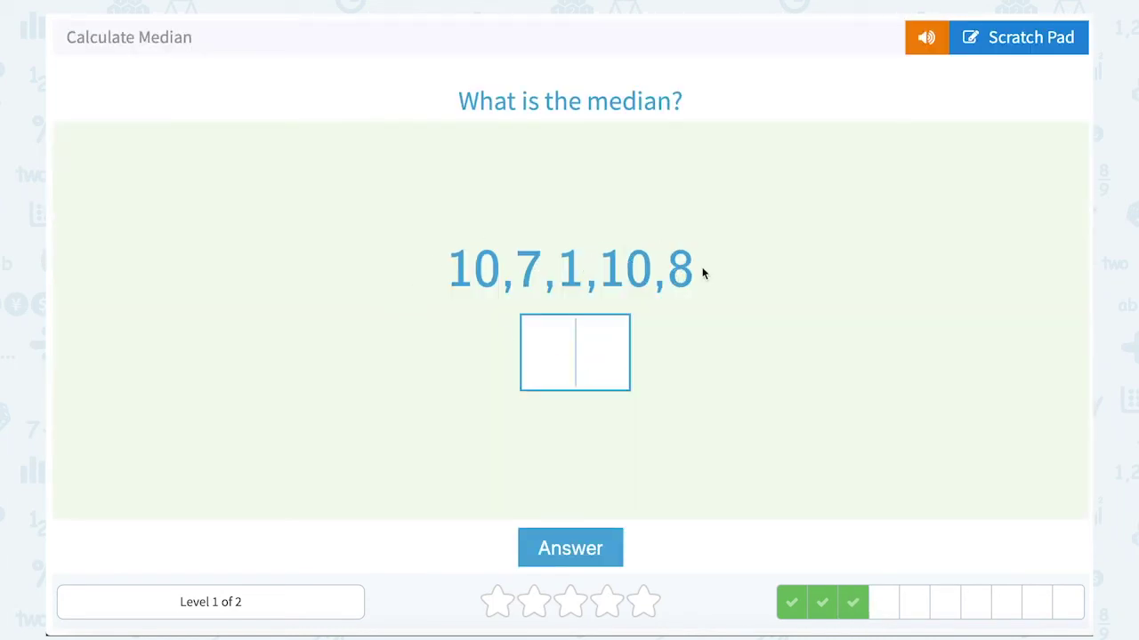
- On the scratch pad, underline 'median' and write the L→G note
click(1023, 37)
drag(588, 121, 687, 122)
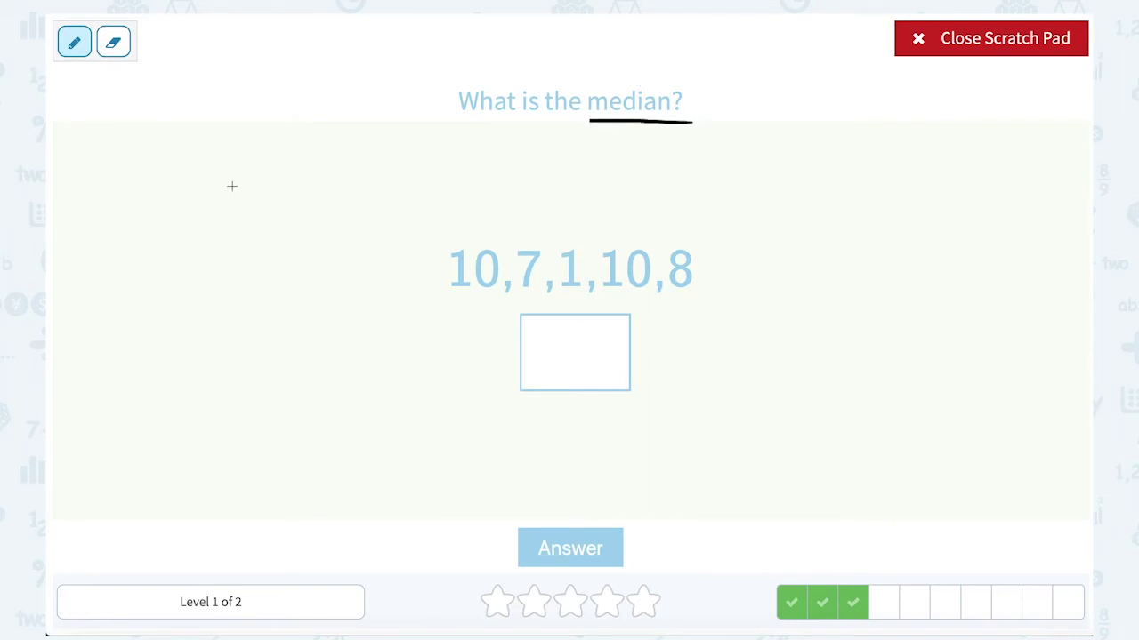
mouse_move(129, 136)
mouse_down()
mouse_move(129, 172)
mouse_move(206, 157)
mouse_move(191, 174)
mouse_up()
mouse_move(255, 135)
mouse_down()
mouse_move(219, 152)
mouse_move(256, 167)
mouse_move(265, 155)
mouse_move(265, 167)
mouse_up()
- Write the sorted list 1,7,8,10,10, crossing off the numbers in the question
mouse_move(110, 212)
mouse_down()
mouse_move(110, 243)
mouse_move(138, 260)
mouse_up()
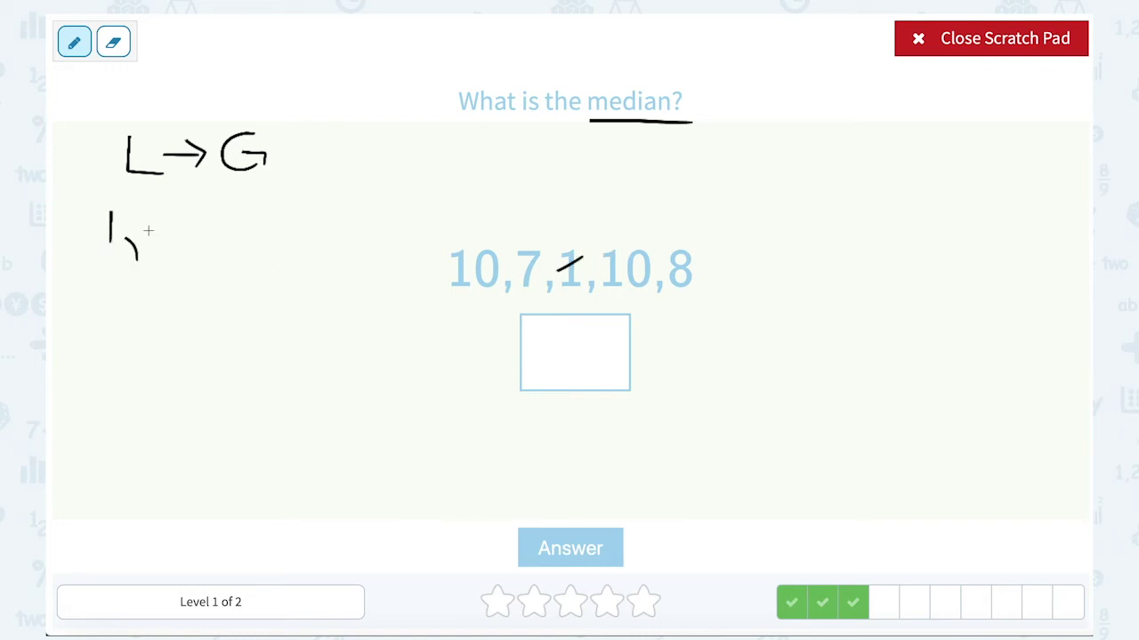
mouse_move(144, 224)
mouse_down()
mouse_move(158, 249)
mouse_move(180, 235)
mouse_up()
drag(513, 279, 539, 256)
mouse_move(189, 244)
mouse_down()
mouse_move(192, 258)
mouse_move(229, 249)
mouse_move(214, 213)
mouse_move(234, 247)
mouse_up()
drag(692, 248, 649, 286)
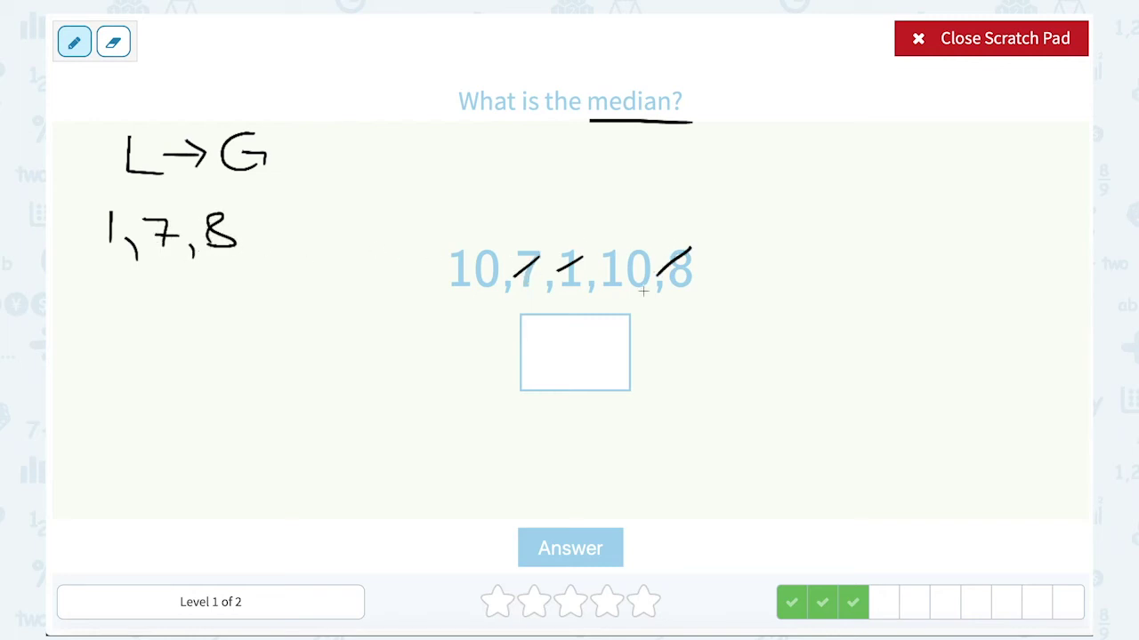
drag(256, 236, 257, 255)
mouse_move(272, 214)
mouse_down()
mouse_move(273, 247)
mouse_move(309, 231)
mouse_move(305, 218)
mouse_up()
drag(497, 251, 453, 283)
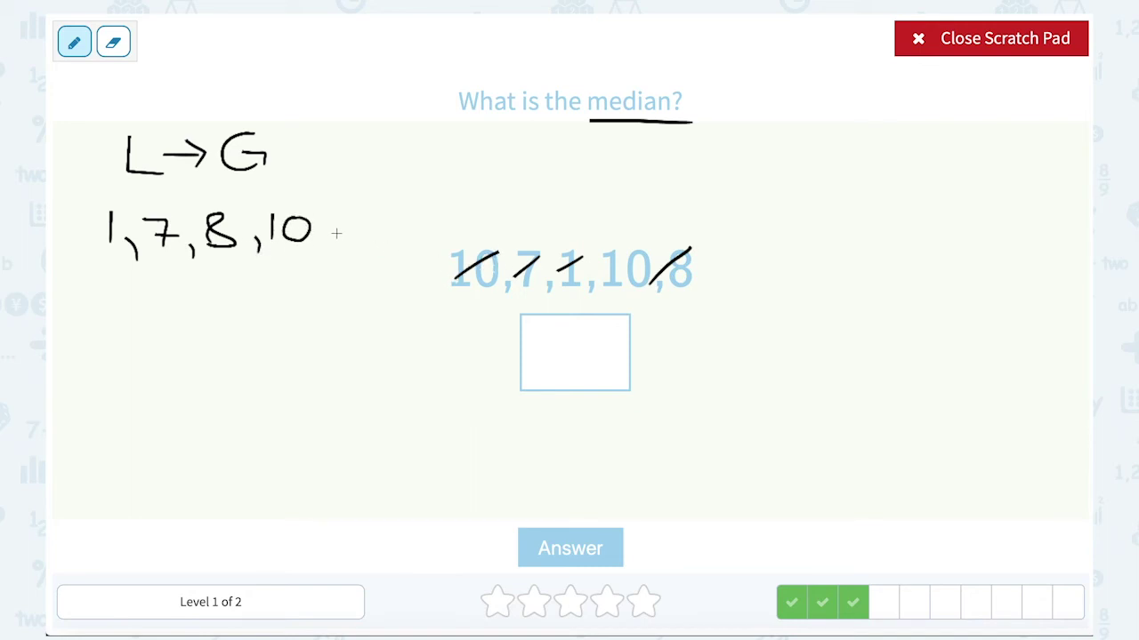
drag(332, 234, 326, 257)
mouse_move(345, 216)
mouse_down()
mouse_move(347, 252)
mouse_move(351, 234)
mouse_move(375, 222)
mouse_up()
drag(608, 285, 662, 250)
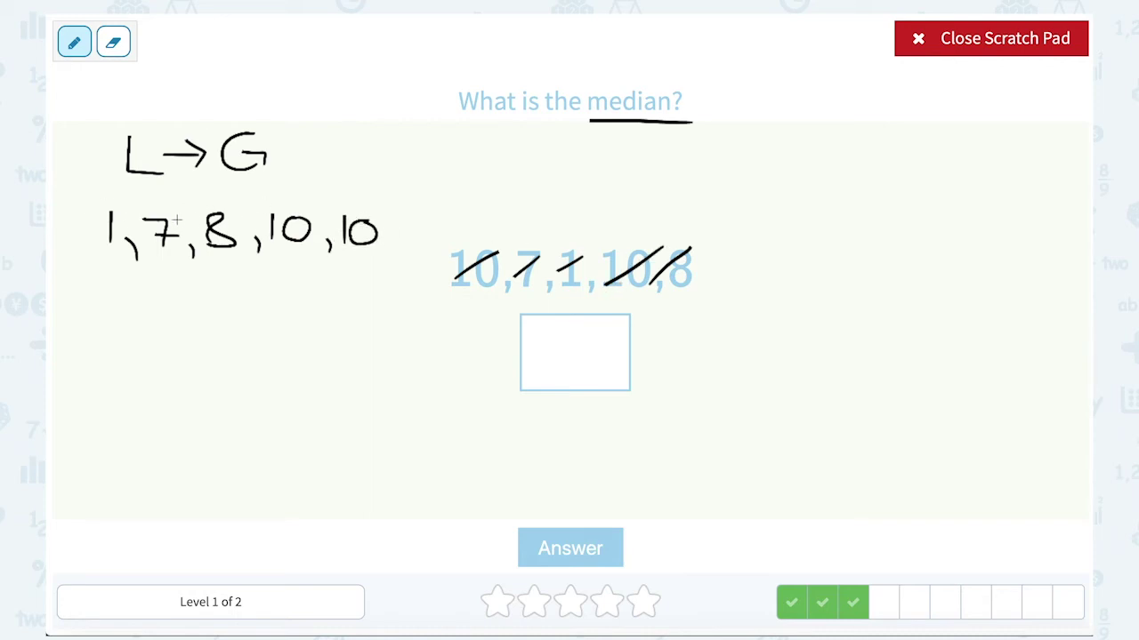
- Circle 8 as the median and strike off 1, 7 and both 10s
mouse_move(247, 220)
mouse_down()
mouse_move(224, 201)
mouse_move(187, 228)
mouse_up()
drag(187, 228, 249, 222)
drag(98, 233, 137, 216)
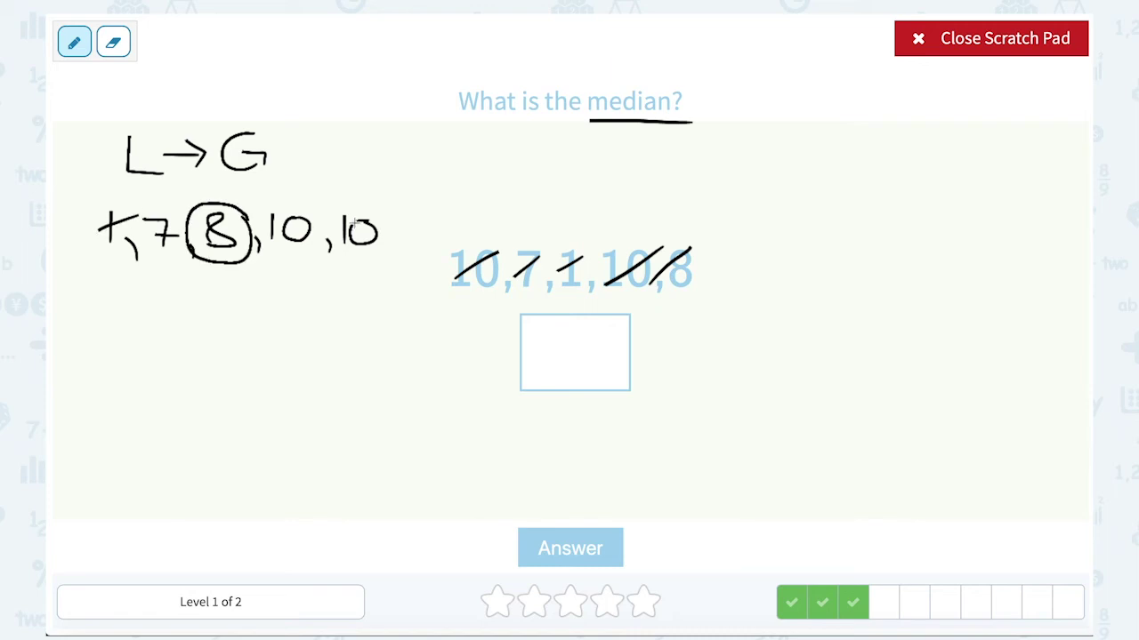
drag(334, 234, 369, 226)
drag(144, 229, 178, 225)
drag(272, 240, 314, 217)
- Close the scratch pad and submit 8 as the answer
click(1023, 48)
click(576, 347)
text(8)
key(Return)
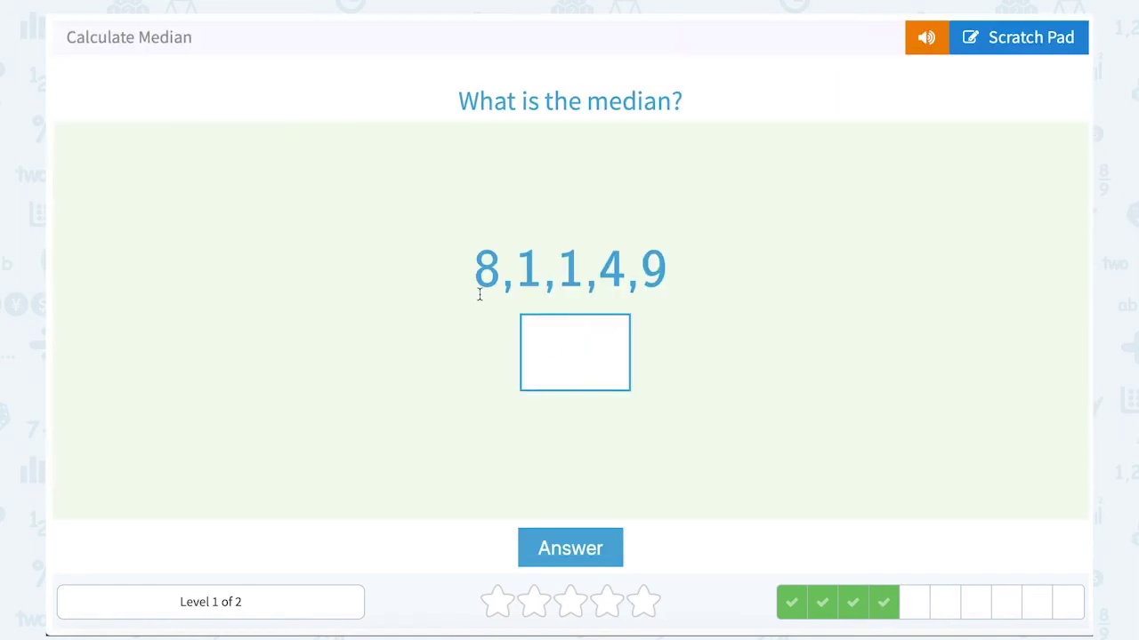
- On the scratch pad, underline 'median' and write the L→G note
click(995, 40)
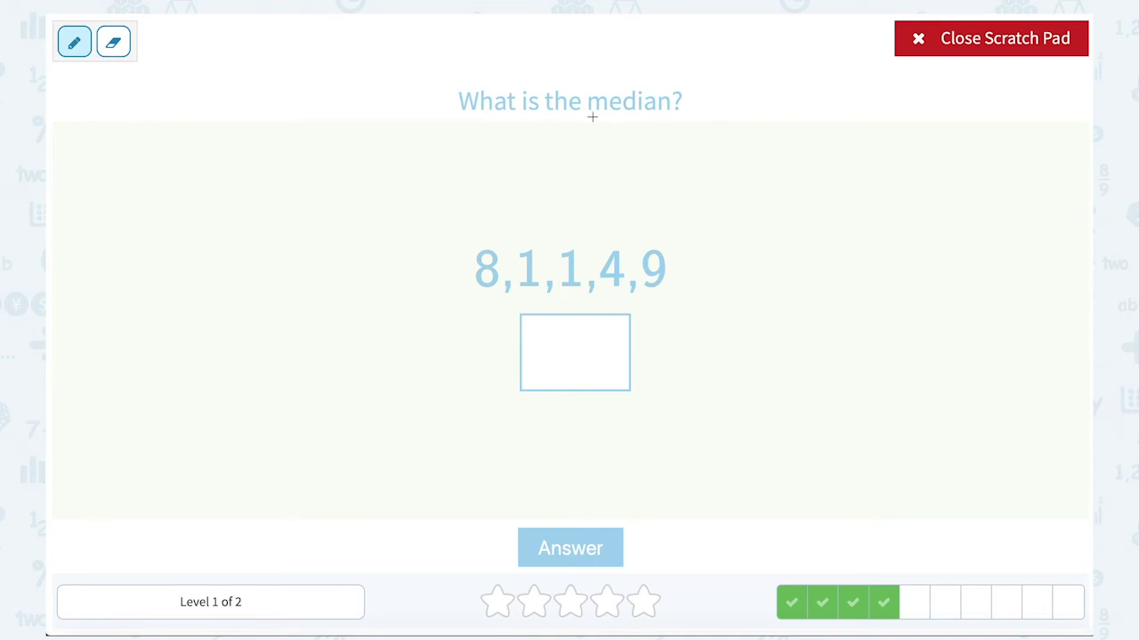
drag(585, 117, 669, 118)
mouse_move(125, 157)
mouse_down()
mouse_move(160, 166)
mouse_move(204, 149)
mouse_move(190, 164)
mouse_up()
mouse_move(241, 130)
mouse_down()
mouse_move(219, 135)
mouse_move(241, 159)
mouse_up()
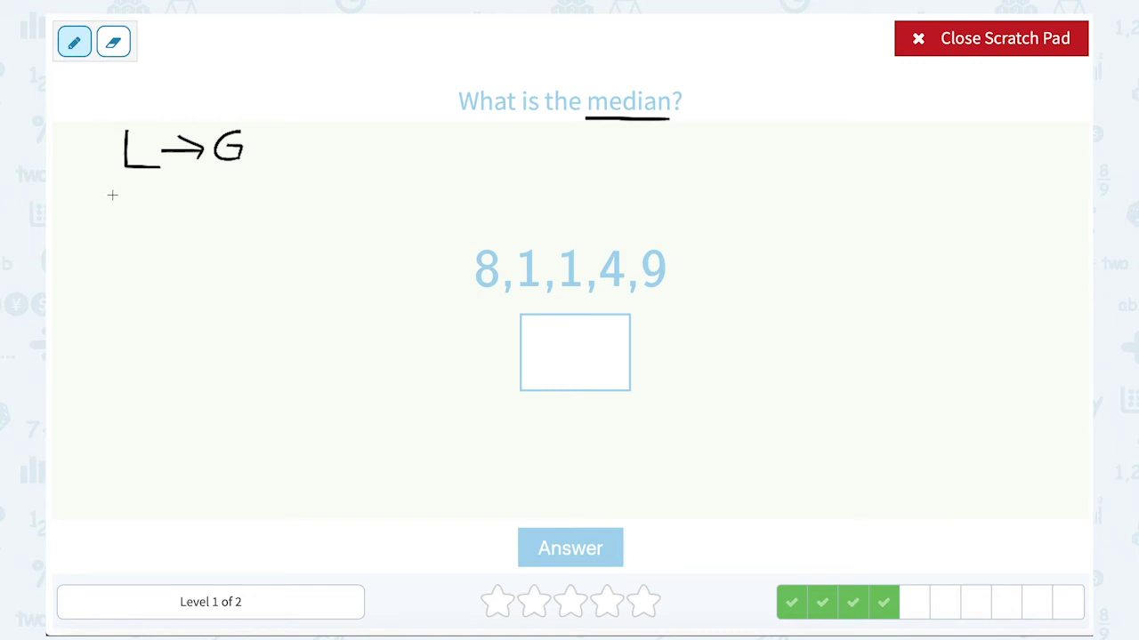
- Write the sorted list 1,1,4,8,9, crossing off each number in the question
drag(112, 195, 113, 223)
drag(125, 216, 129, 234)
drag(514, 277, 539, 254)
mouse_move(141, 196)
mouse_down()
mouse_move(142, 232)
mouse_move(166, 235)
mouse_up()
drag(558, 273, 573, 257)
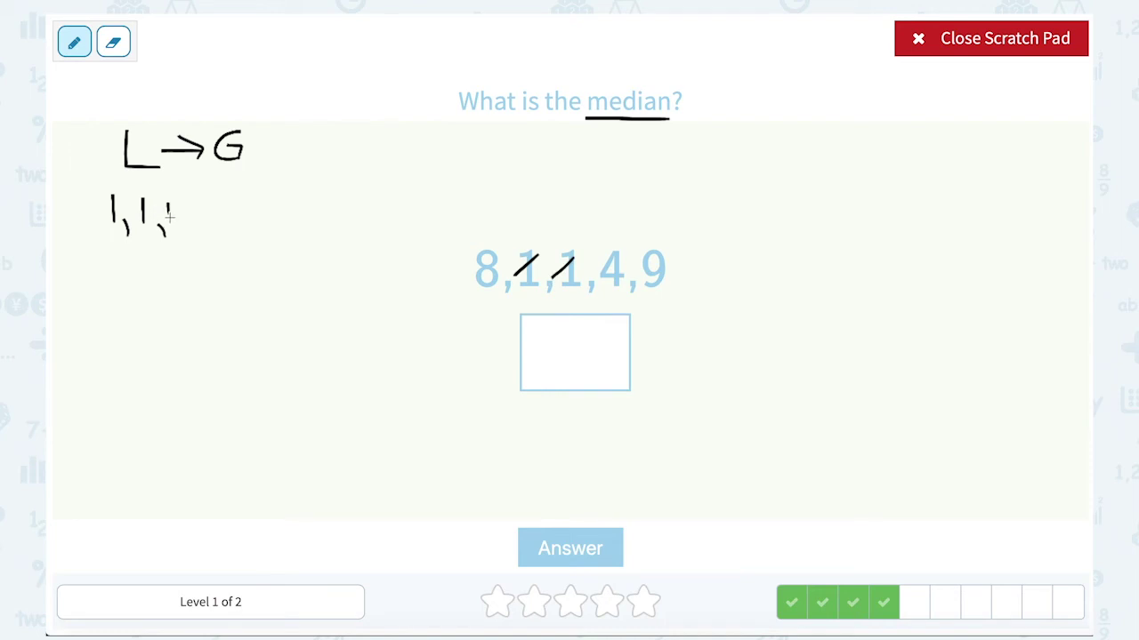
drag(169, 214, 212, 244)
drag(597, 279, 616, 263)
mouse_move(223, 227)
mouse_down()
mouse_move(253, 219)
mouse_move(233, 196)
mouse_move(227, 223)
mouse_move(255, 218)
mouse_move(265, 237)
mouse_up()
drag(472, 286, 495, 258)
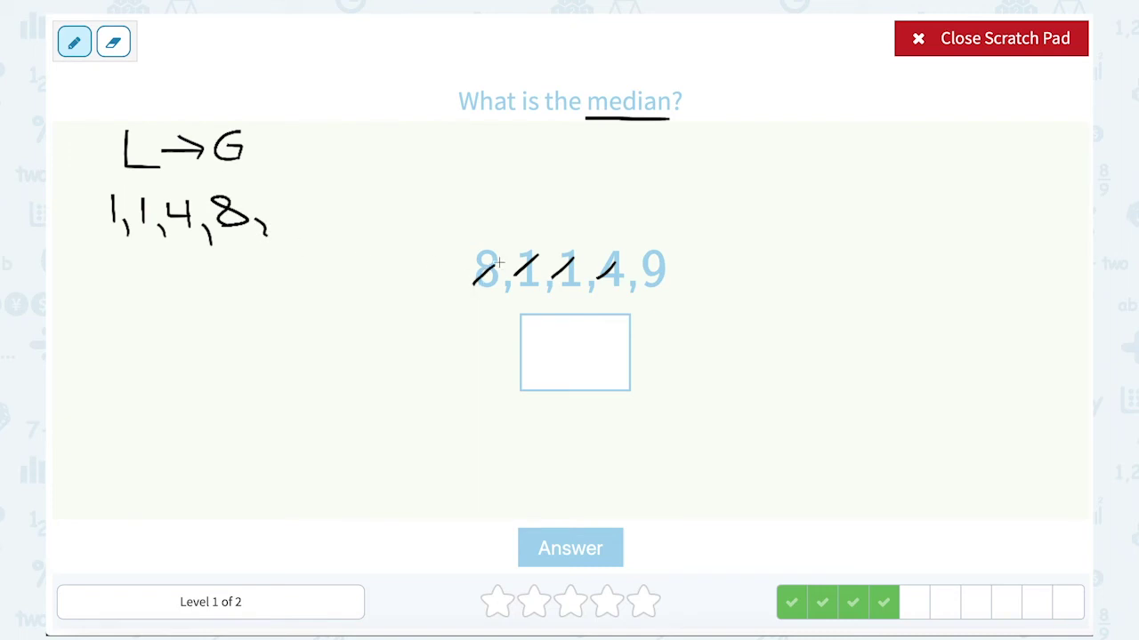
mouse_move(297, 201)
mouse_down()
mouse_move(282, 199)
mouse_move(297, 206)
mouse_move(298, 233)
mouse_up()
drag(632, 281, 659, 249)
- Strike off both 1s, 8 and 9 to leave median 4, then close the pad
drag(97, 218, 122, 195)
drag(271, 221, 302, 196)
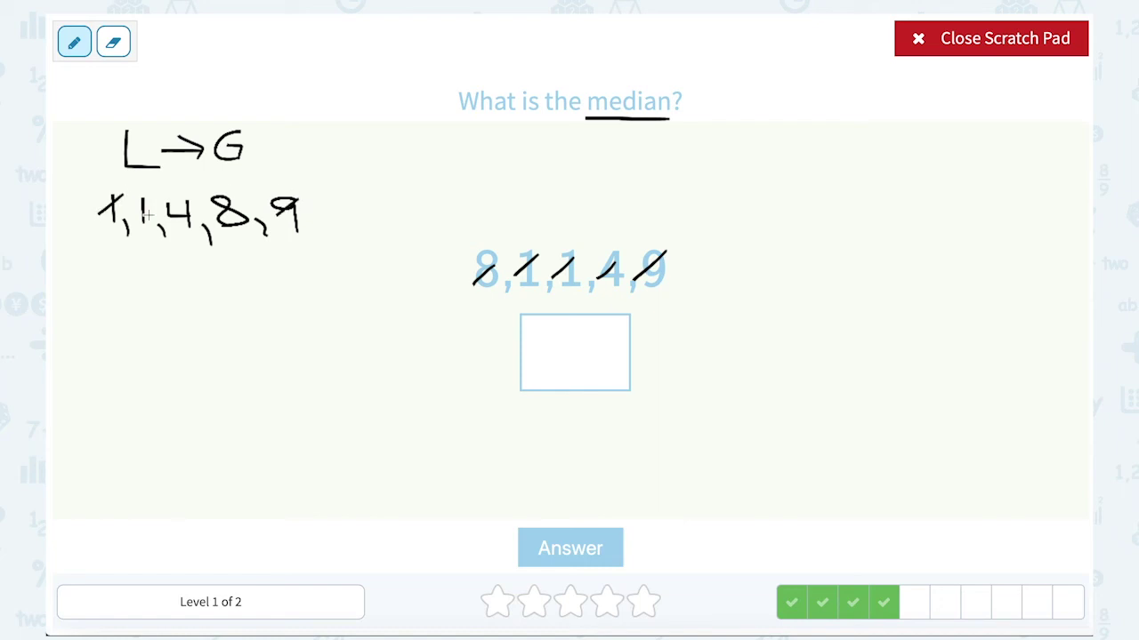
mouse_move(129, 217)
mouse_down()
mouse_move(233, 205)
mouse_move(183, 191)
mouse_move(152, 208)
mouse_move(162, 232)
mouse_move(192, 237)
mouse_move(212, 217)
mouse_move(194, 195)
mouse_up()
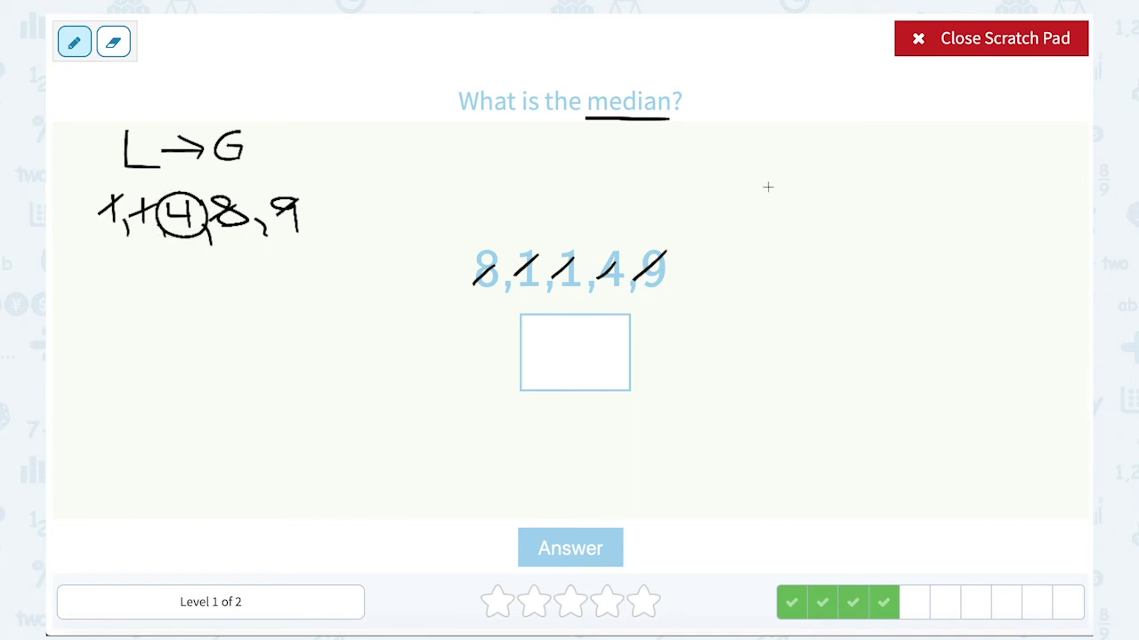
click(999, 51)
- Submit 4 as the answer and open the scratch pad over 5,9,6,4,2
click(608, 338)
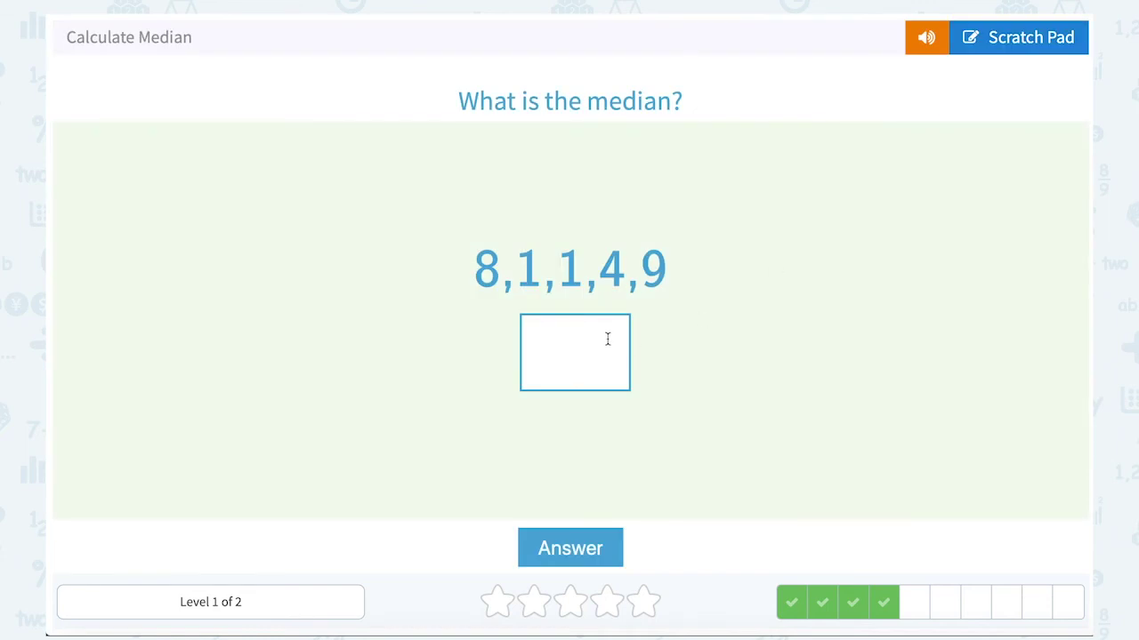
text(4)
key(Return)
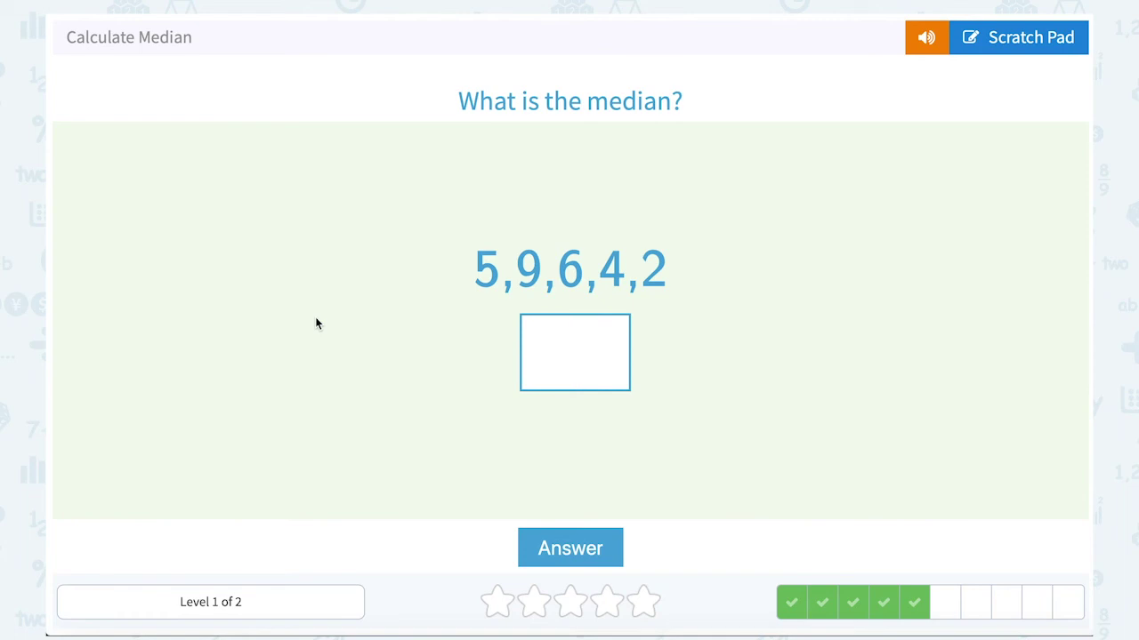
click(1021, 54)
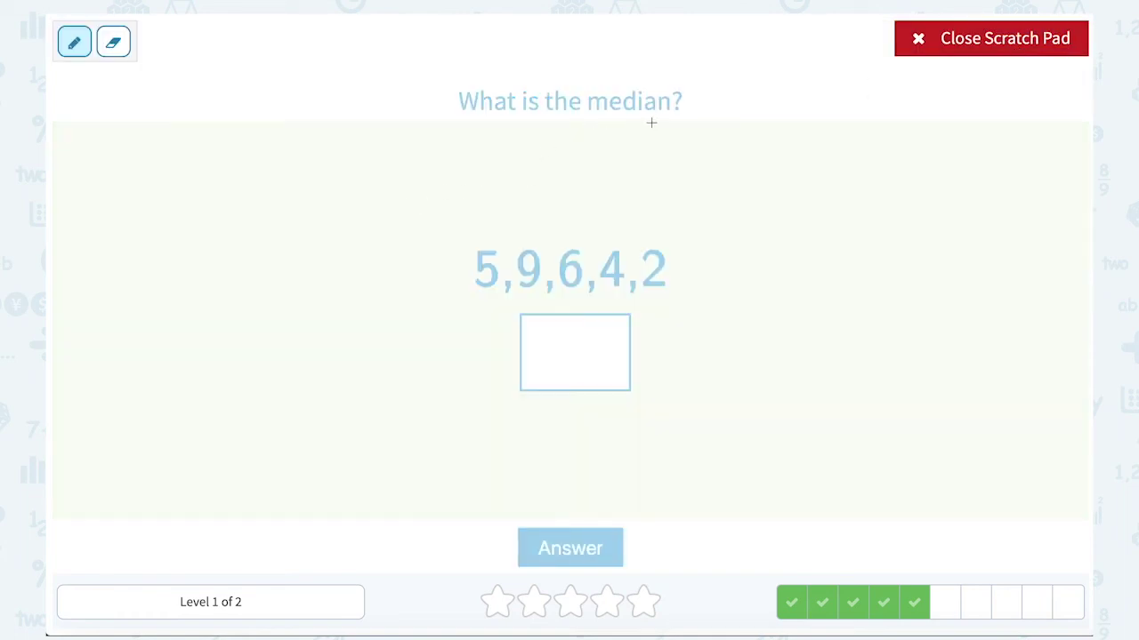
- Underline 'median', write L→G and the sorted list 2,4,5,6,9
drag(589, 120, 676, 118)
mouse_move(114, 136)
mouse_down()
mouse_move(115, 168)
mouse_move(183, 154)
mouse_move(178, 167)
mouse_up()
mouse_move(229, 135)
mouse_down()
mouse_move(206, 169)
mouse_move(241, 168)
mouse_up()
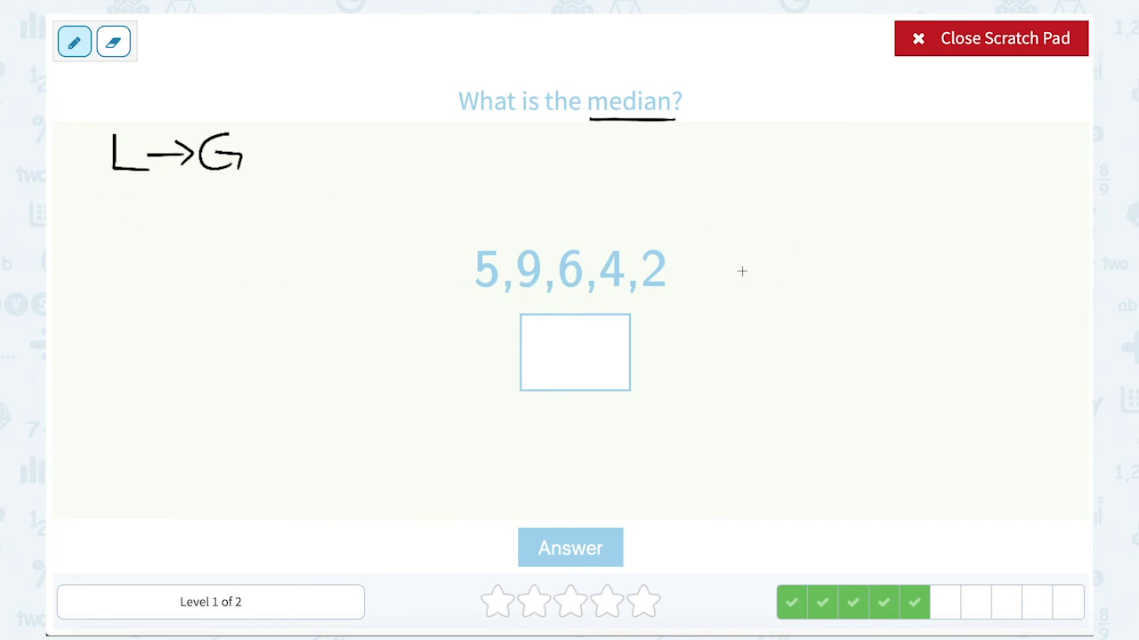
mouse_move(89, 205)
mouse_down()
mouse_move(117, 210)
mouse_move(89, 227)
mouse_move(119, 229)
mouse_up()
mouse_move(126, 221)
mouse_down()
mouse_move(135, 234)
mouse_move(146, 218)
mouse_move(167, 219)
mouse_move(162, 231)
mouse_move(184, 235)
mouse_move(194, 212)
mouse_move(198, 226)
mouse_move(233, 237)
mouse_move(247, 220)
mouse_move(294, 237)
mouse_up()
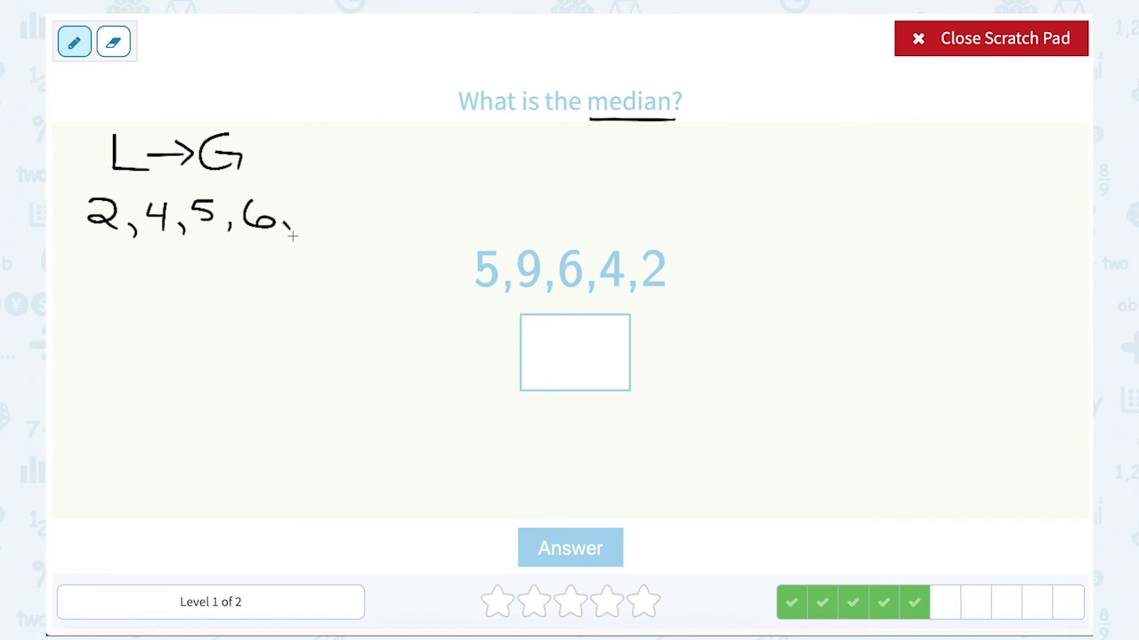
drag(321, 199, 320, 230)
- Cross off 2, 4, 5, 6 and 9 in the question and circle 5 as the median
drag(639, 286, 671, 257)
drag(601, 279, 633, 257)
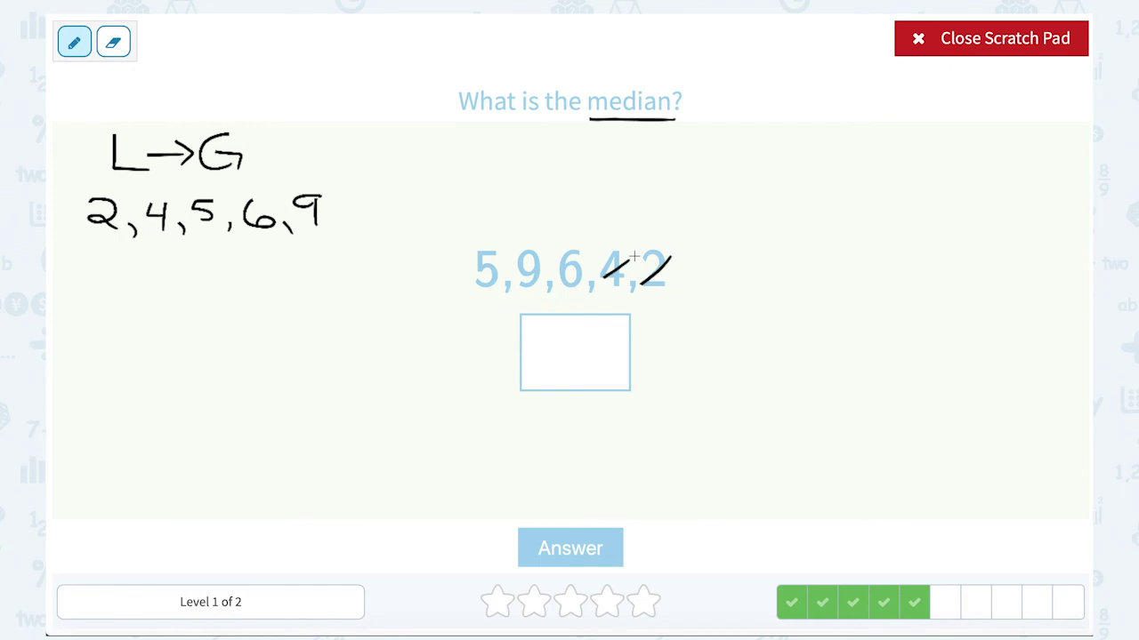
mouse_move(474, 285)
mouse_down()
mouse_move(507, 265)
mouse_move(583, 263)
mouse_up()
drag(517, 283, 562, 262)
mouse_move(215, 189)
mouse_down()
mouse_move(182, 199)
mouse_move(174, 224)
mouse_move(212, 238)
mouse_move(233, 210)
mouse_move(208, 187)
mouse_up()
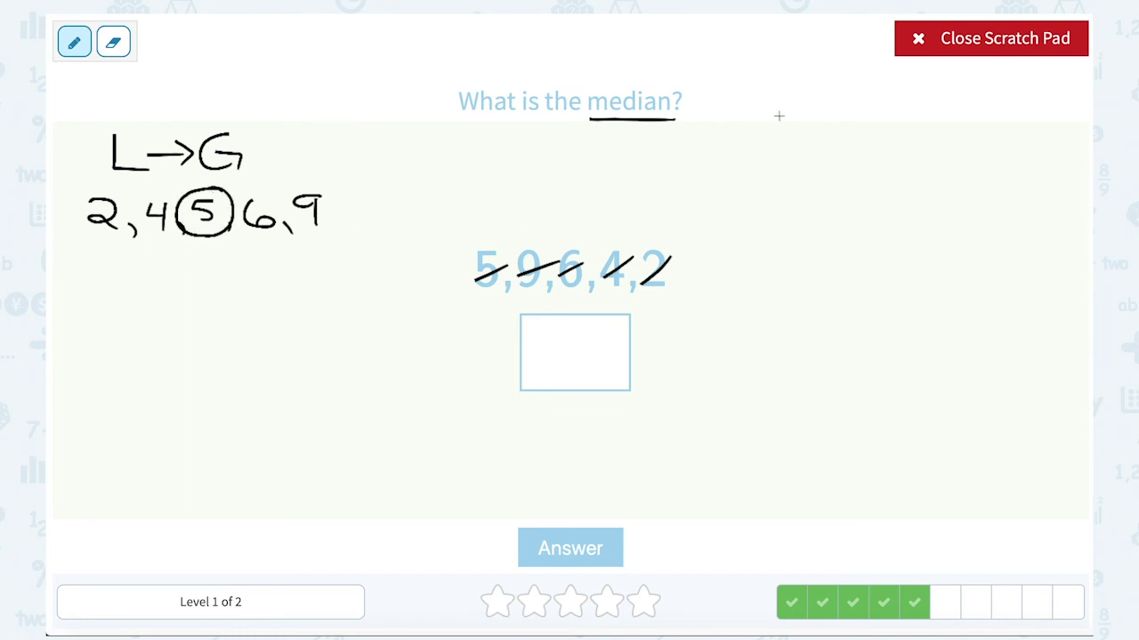
- Close the scratch pad and submit 5 as the answer
click(1016, 41)
click(573, 378)
text(5)
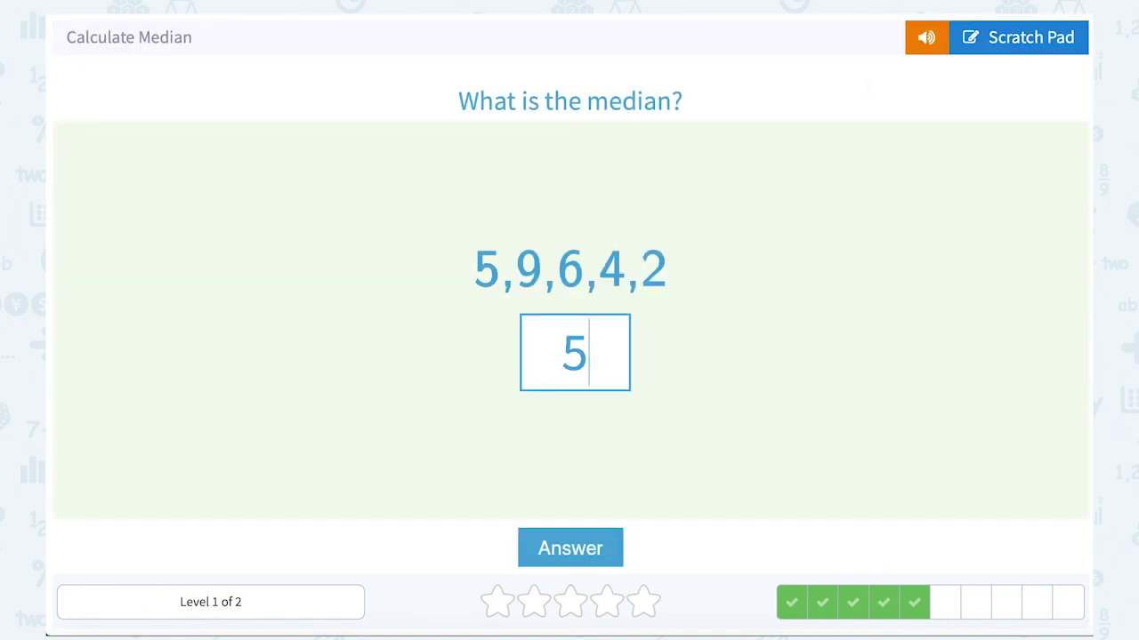
key(Return)
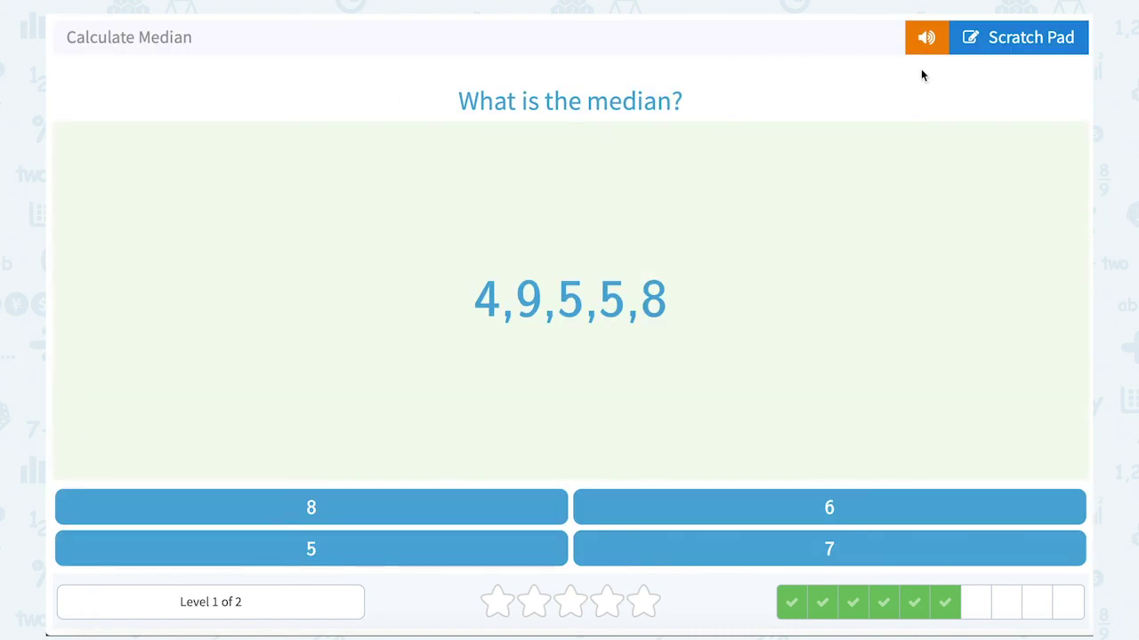
- Underline 'median', note L→G, write 4,5,5,8,9 and circle the middle 5
click(1026, 49)
drag(591, 117, 691, 116)
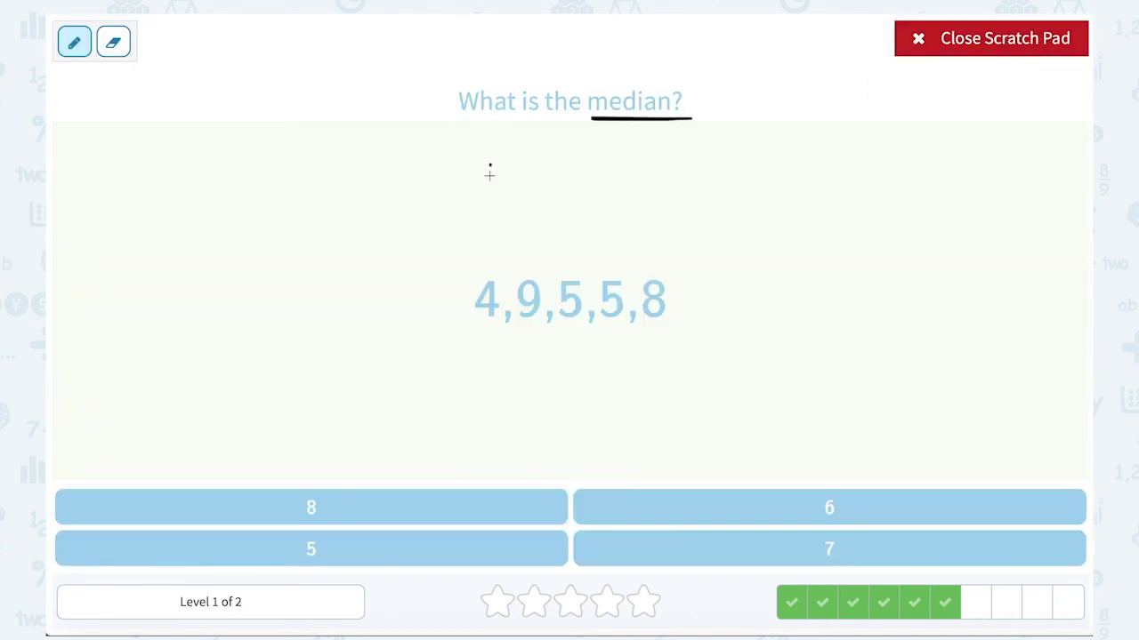
mouse_move(489, 166)
mouse_down()
mouse_move(521, 183)
mouse_move(589, 171)
mouse_move(576, 171)
mouse_up()
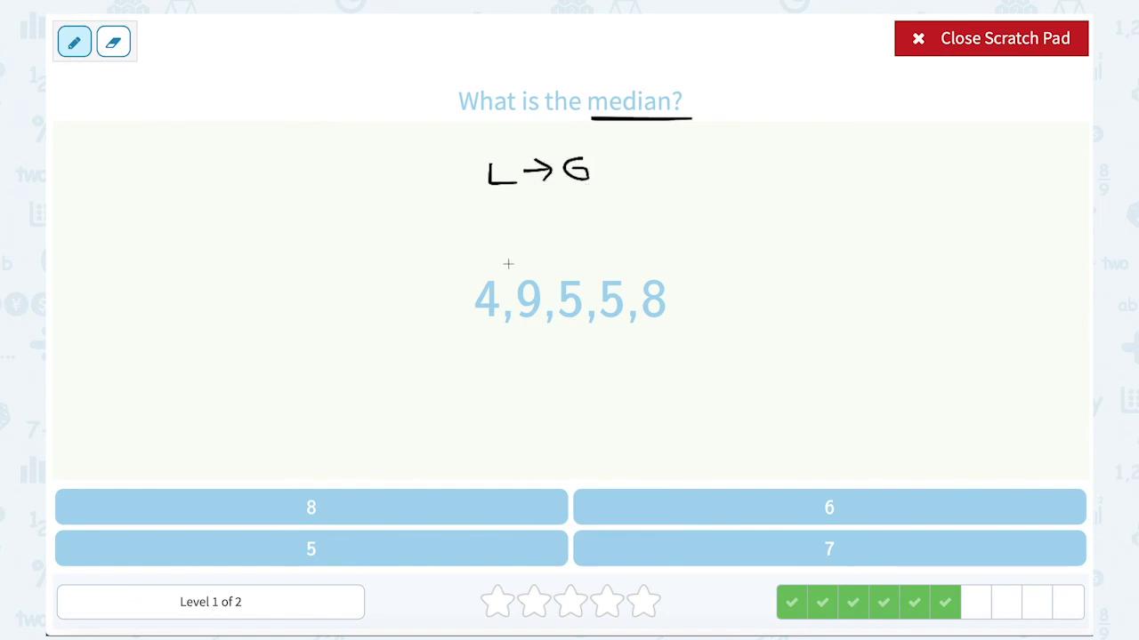
mouse_move(512, 208)
mouse_down()
mouse_move(532, 212)
mouse_move(533, 239)
mouse_up()
drag(540, 222, 546, 245)
mouse_move(570, 207)
mouse_down()
mouse_move(558, 233)
mouse_move(584, 236)
mouse_move(598, 213)
mouse_move(623, 235)
mouse_move(657, 207)
mouse_move(672, 233)
mouse_move(685, 206)
mouse_move(700, 230)
mouse_up()
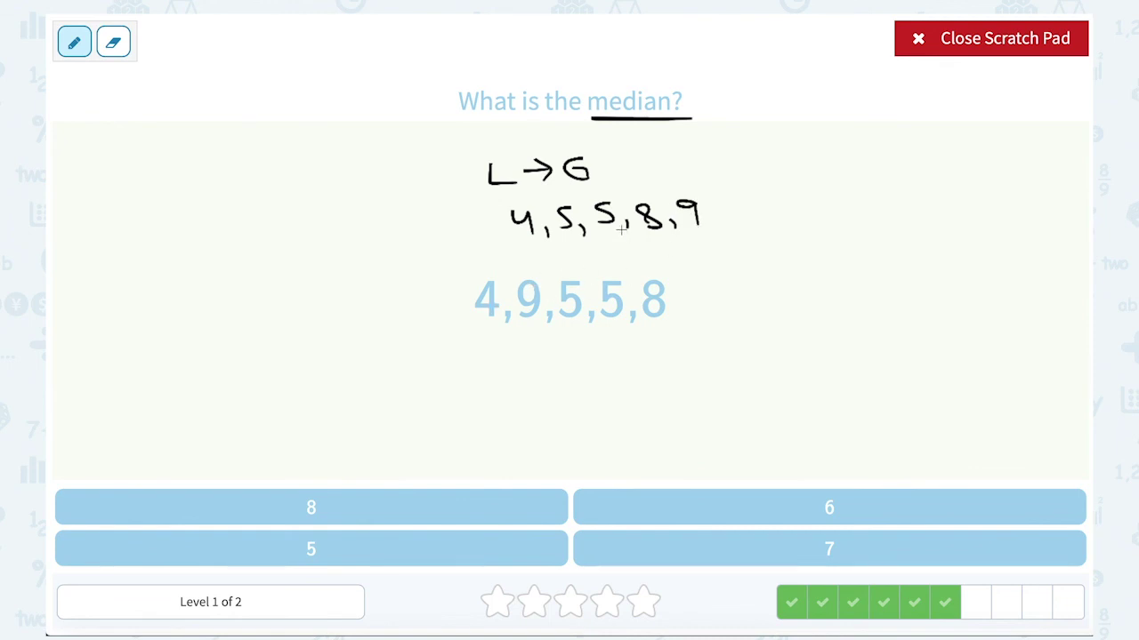
mouse_move(625, 215)
mouse_down()
mouse_move(594, 192)
mouse_move(578, 224)
mouse_move(621, 233)
mouse_move(624, 212)
mouse_up()
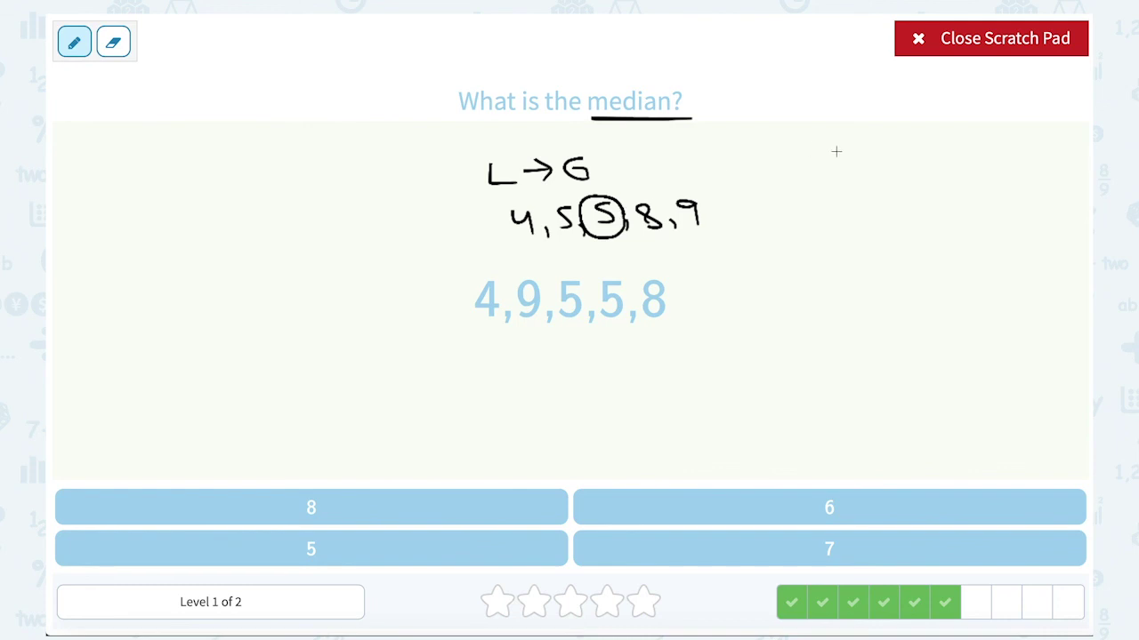